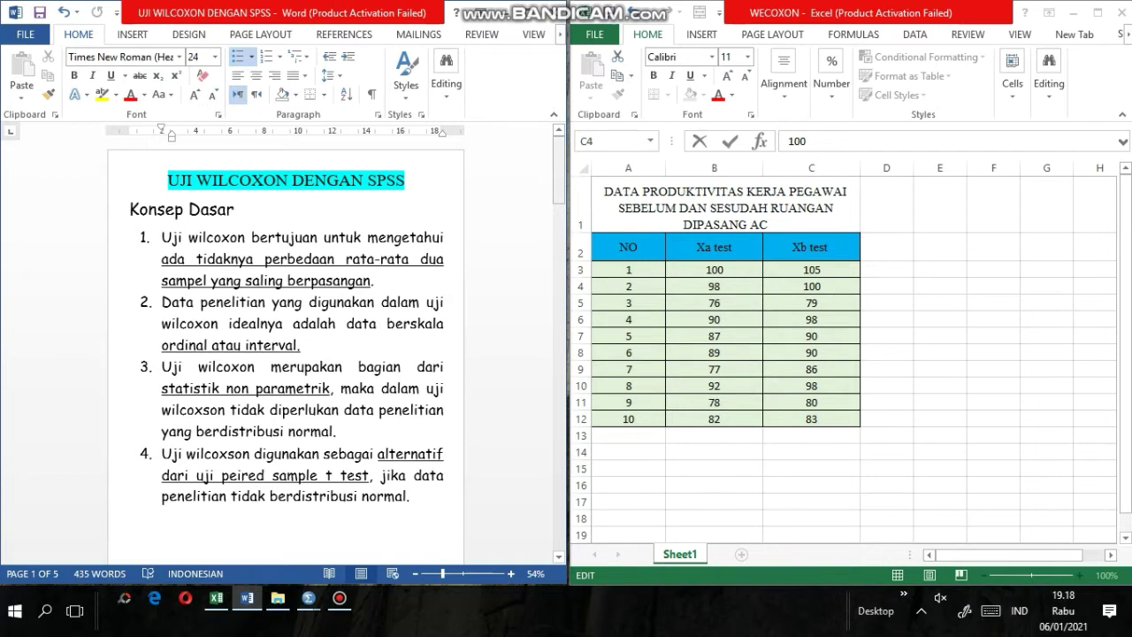
Read through the Word document on the Wilcoxon test, from the basic concepts and case example to the numbered SPSS procedure.
click(558, 168)
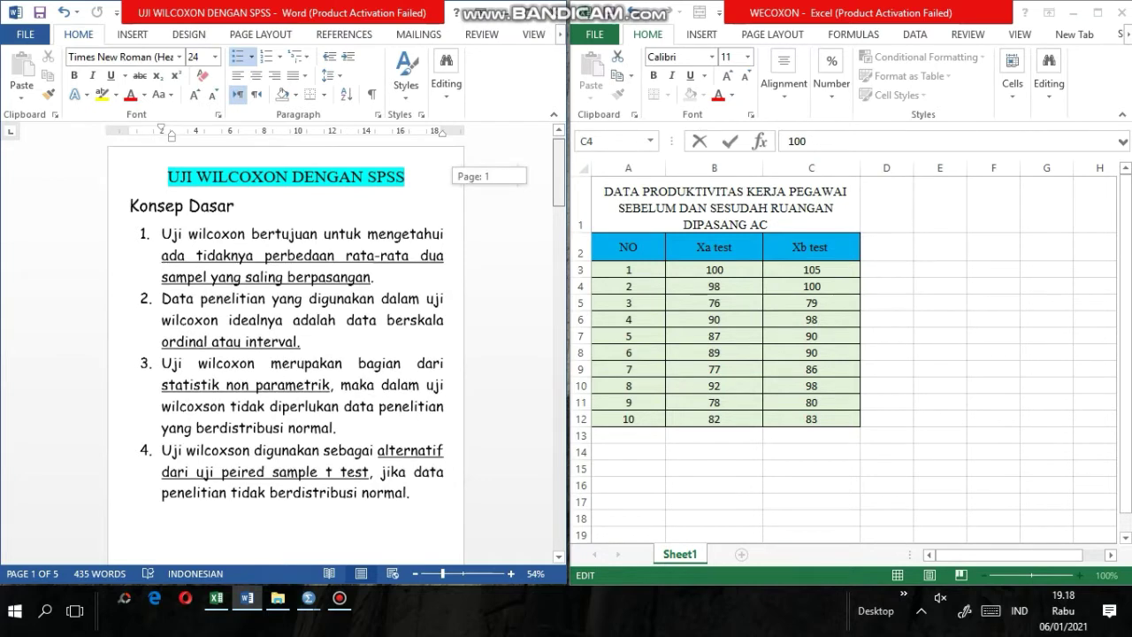
drag(558, 168, 558, 255)
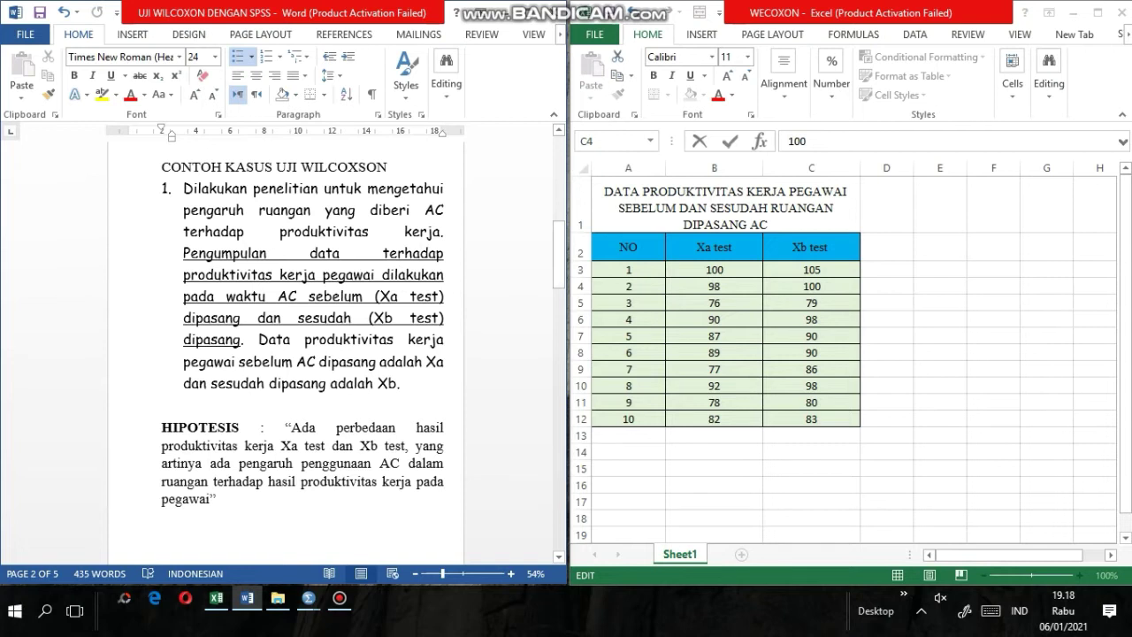
drag(558, 255, 558, 333)
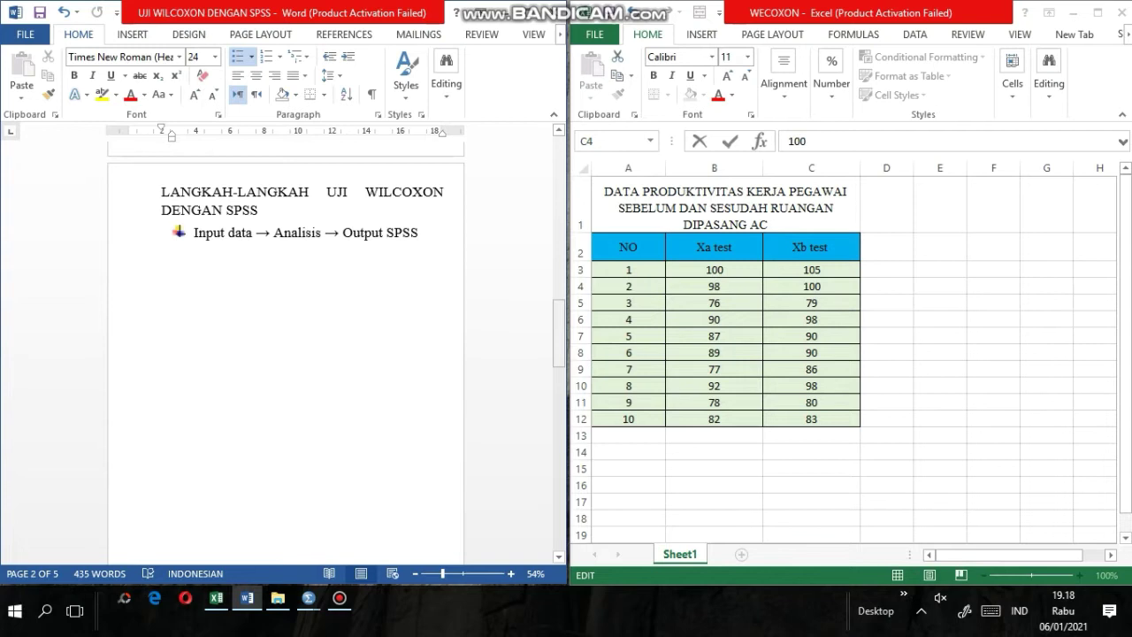
drag(558, 334, 558, 423)
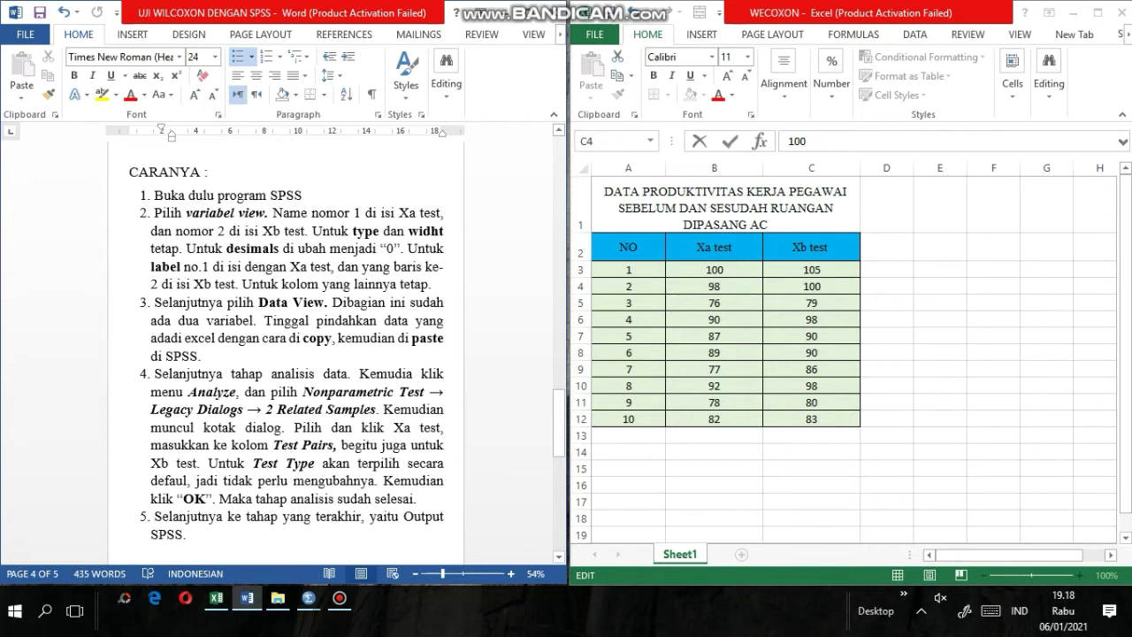
mouse_move(146, 195)
mouse_down()
mouse_move(254, 195)
mouse_move(138, 195)
mouse_up()
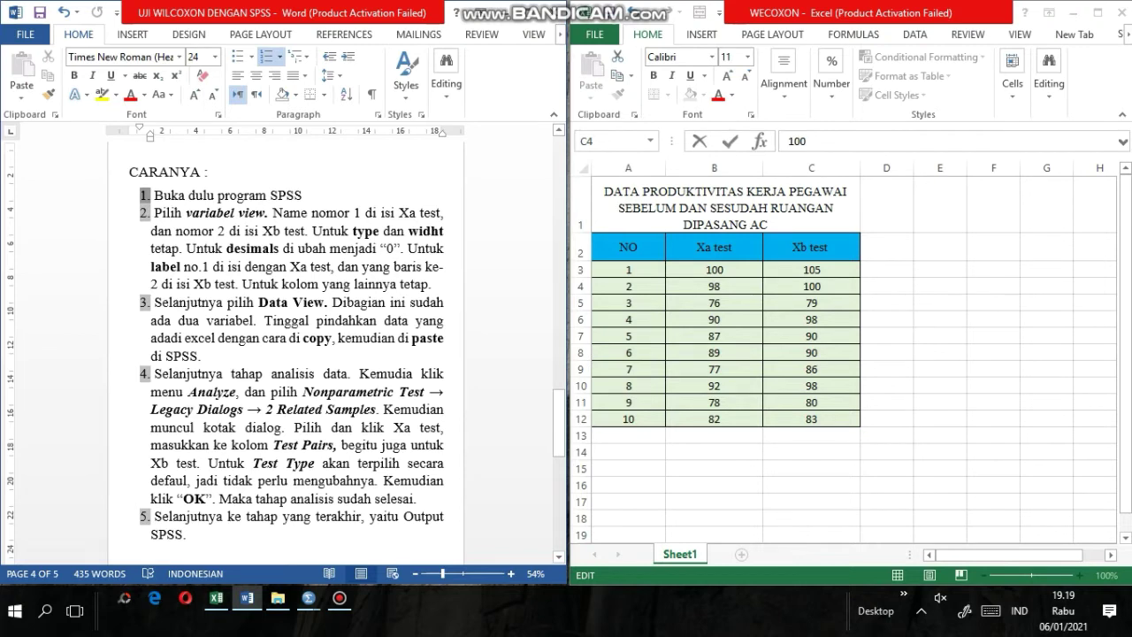
click(382, 231)
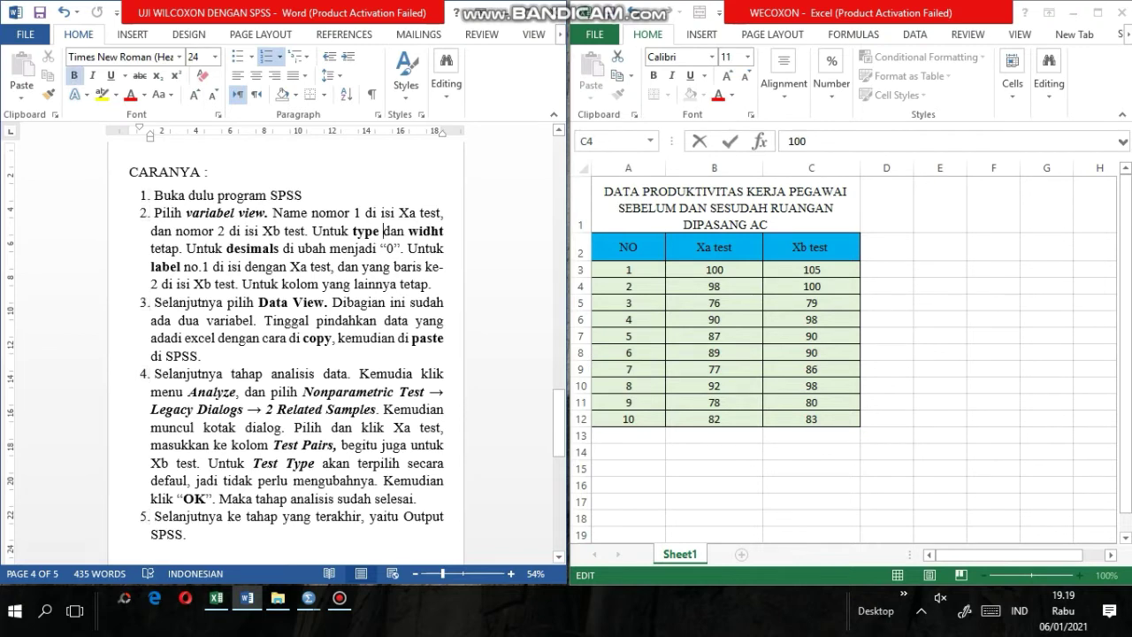
key(Up)
key(ctrl+shift+Left)
key(ctrl+shift+Left)
key(ctrl+shift+Left)
key(ctrl+shift+Left)
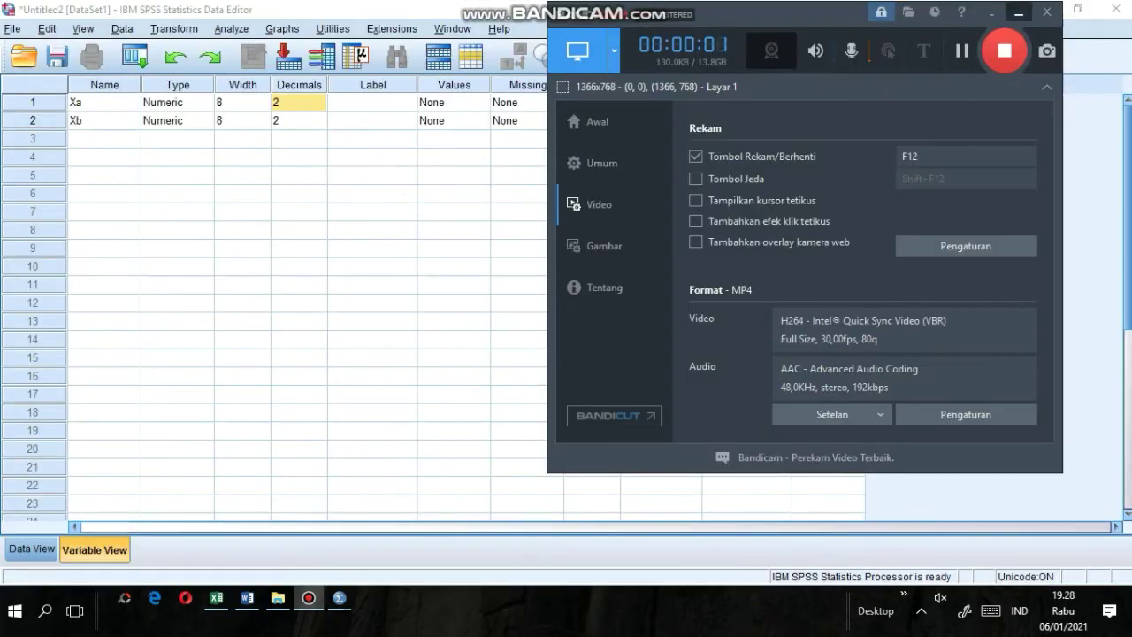
Set the decimals of the variables Xa and Xb to 0 in the SPSS dataset.
click(1019, 12)
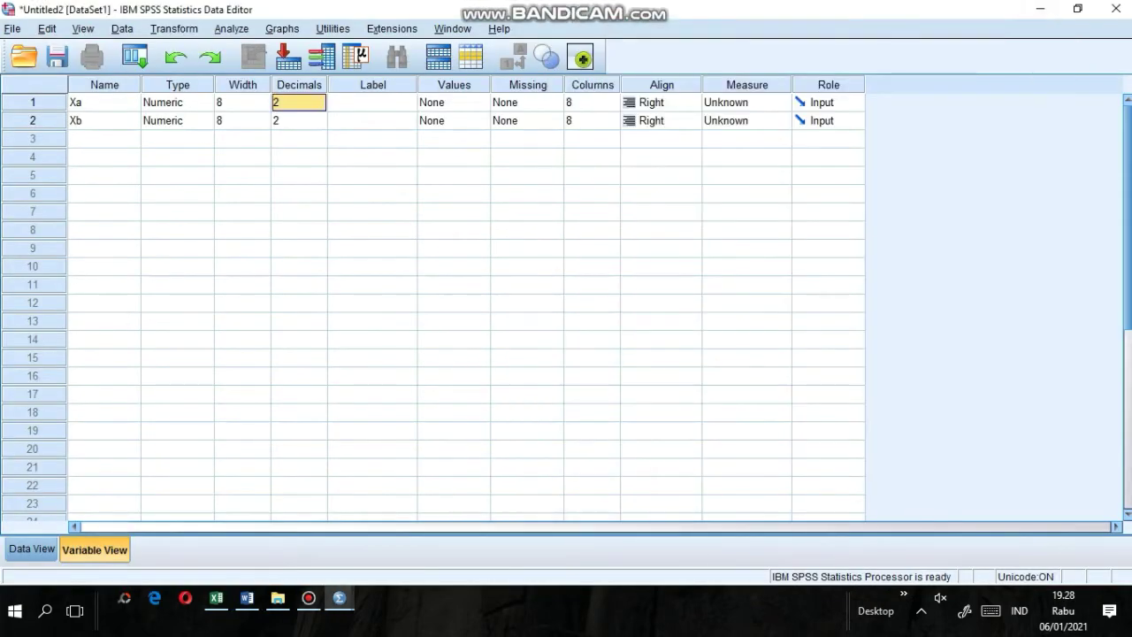
click(247, 598)
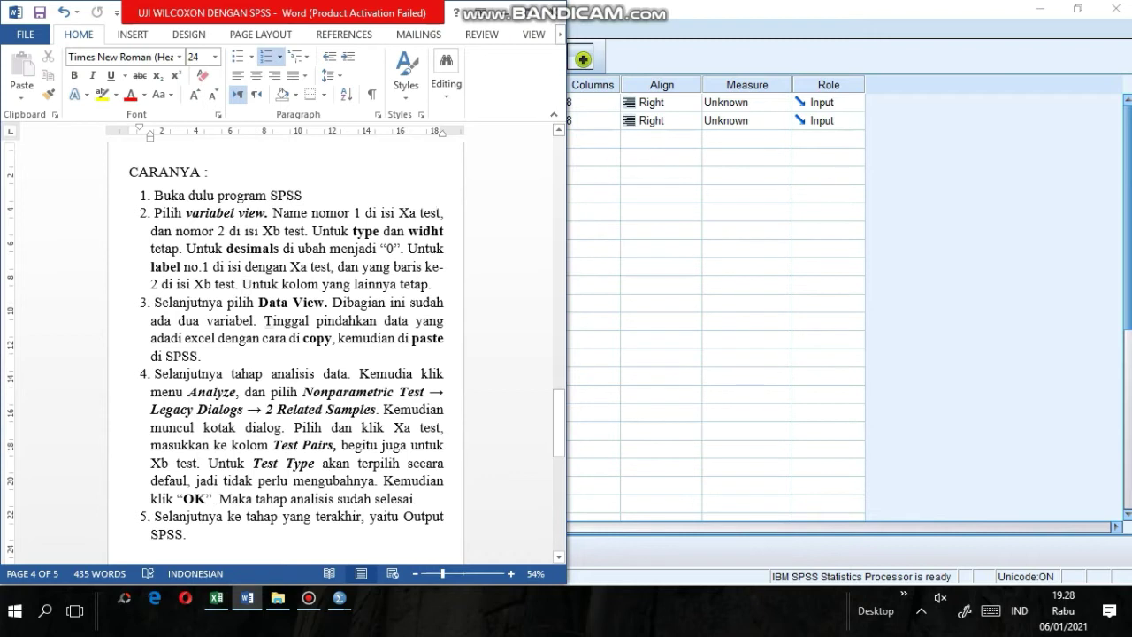
click(505, 12)
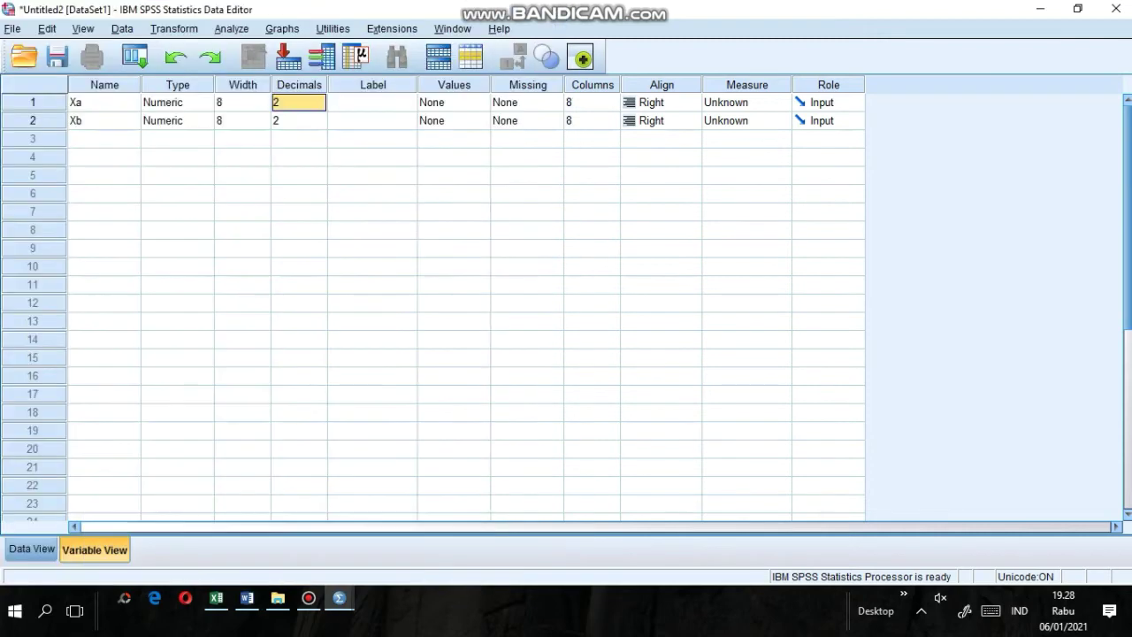
text(0)
key(Return)
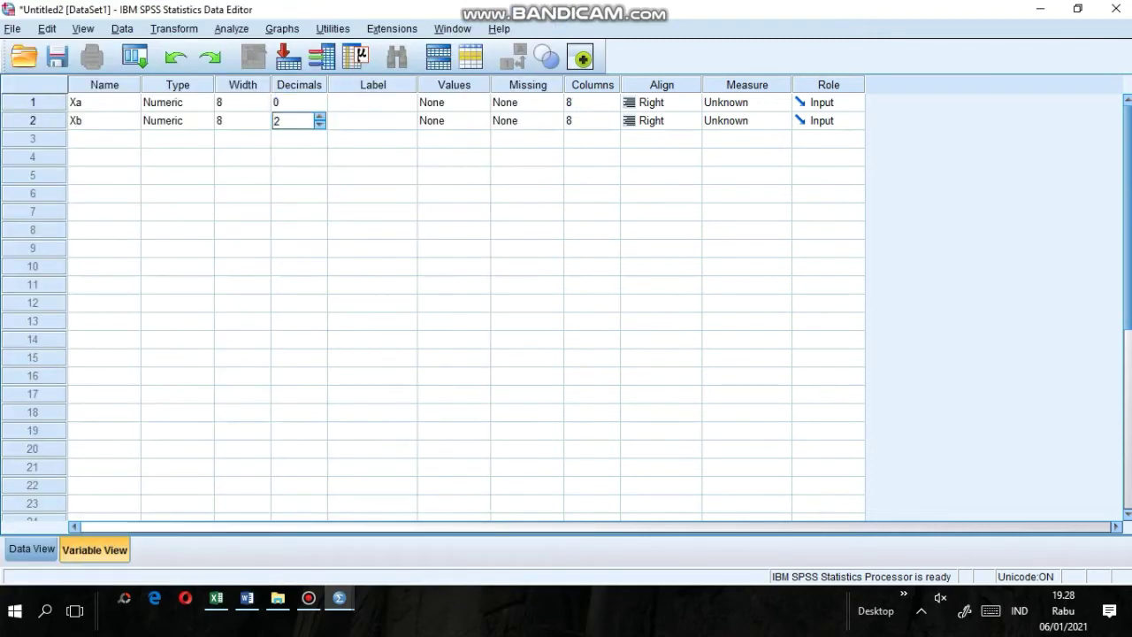
key(BackSpace)
text(0)
Label the variable Xa as "Xa test" and the variable Xb as "Xb test".
click(372, 102)
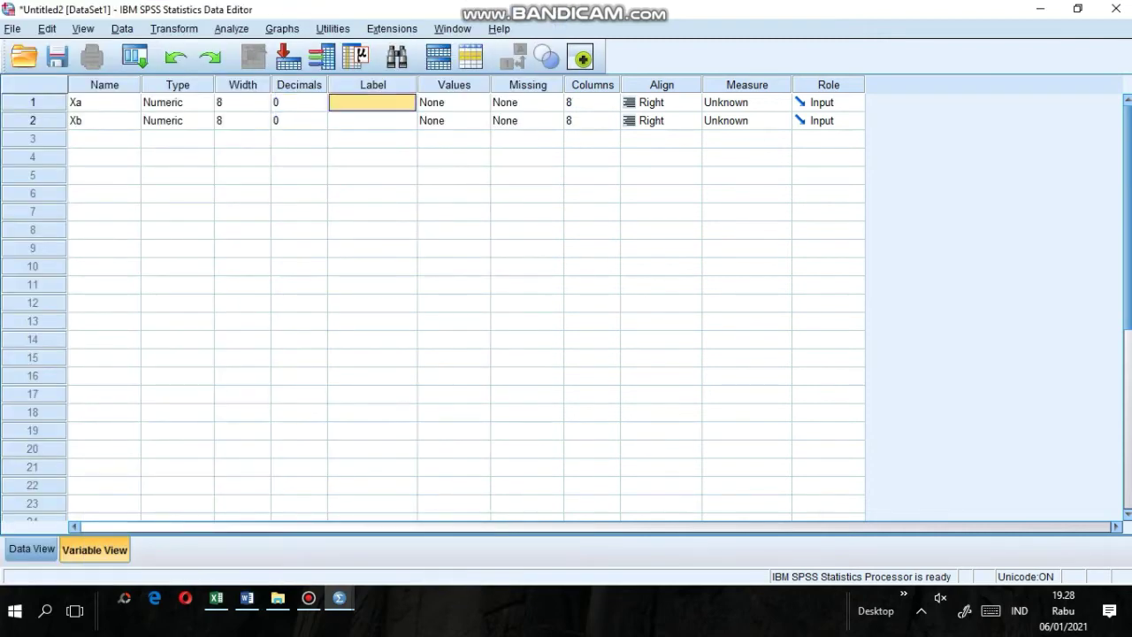
text(Xa test)
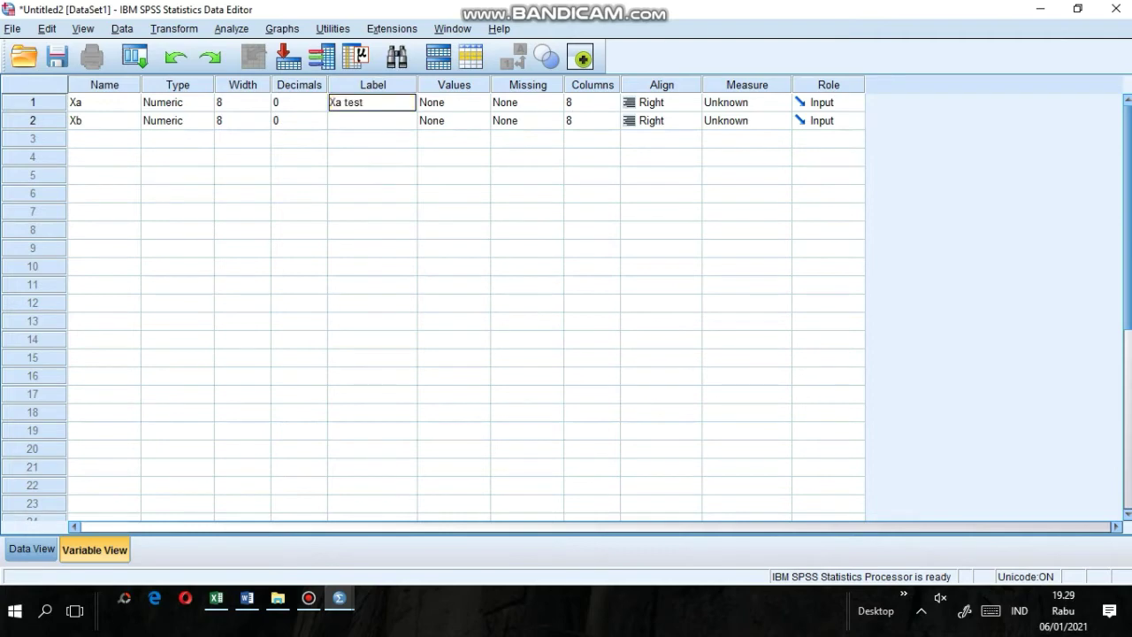
click(372, 120)
text(Xb test)
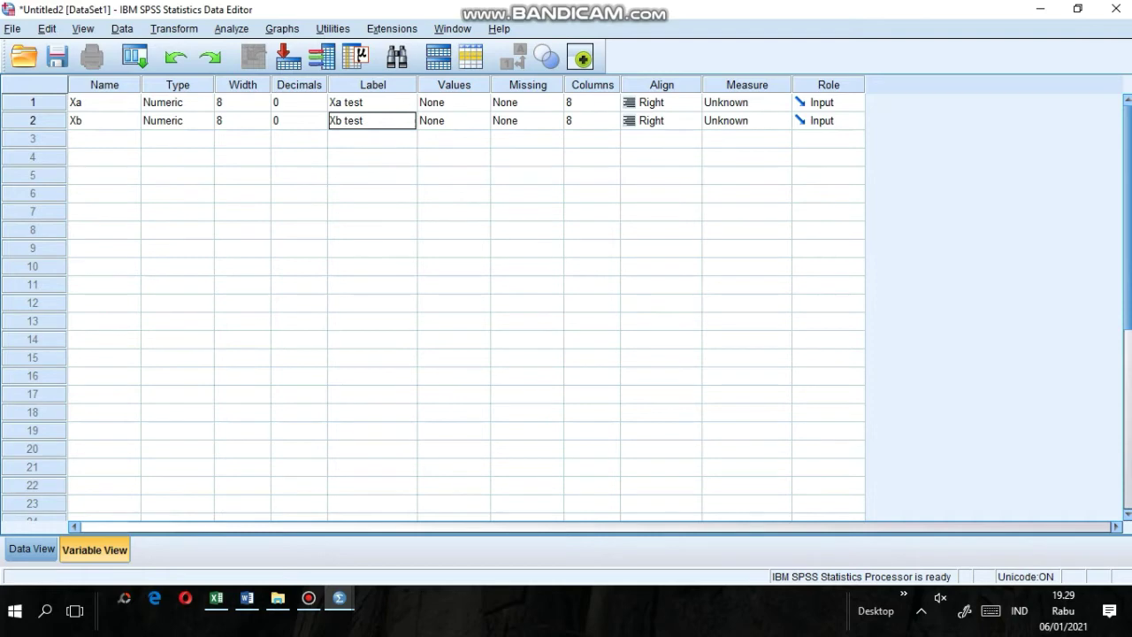
Show the dataset's data grid in SPSS and switch to the WECOXON workbook in Excel.
click(31, 549)
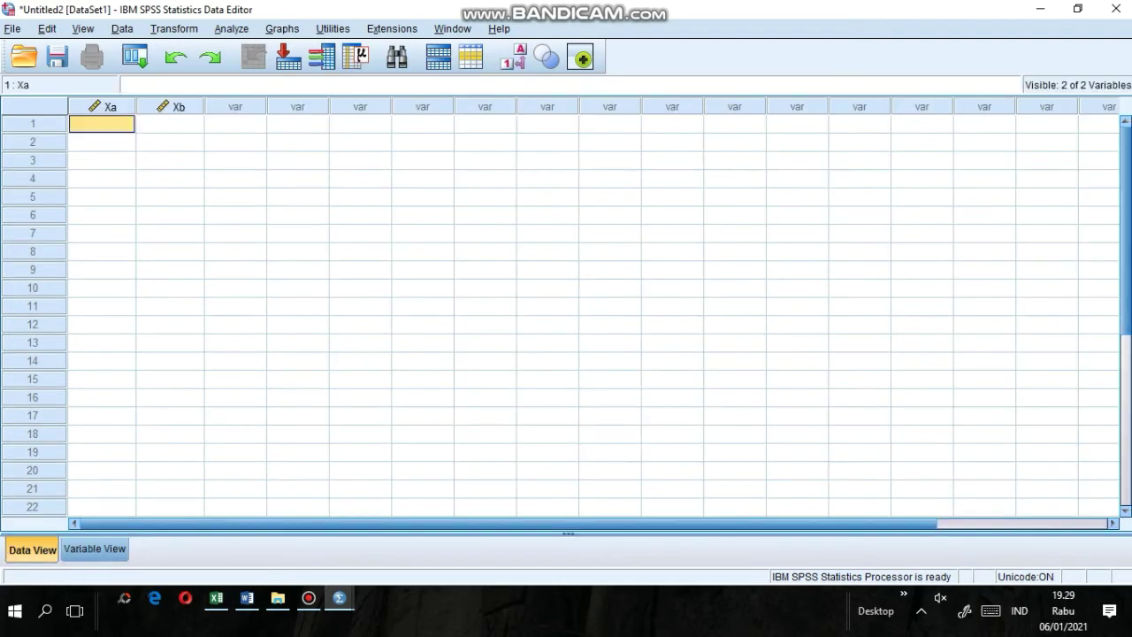
click(215, 598)
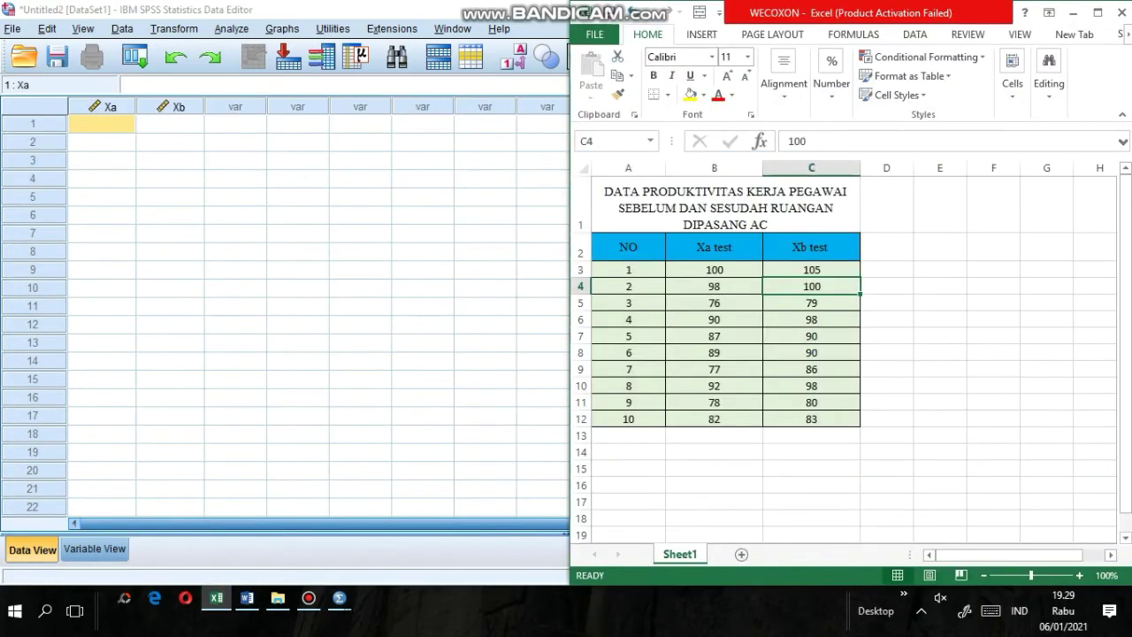
drag(628, 270, 811, 419)
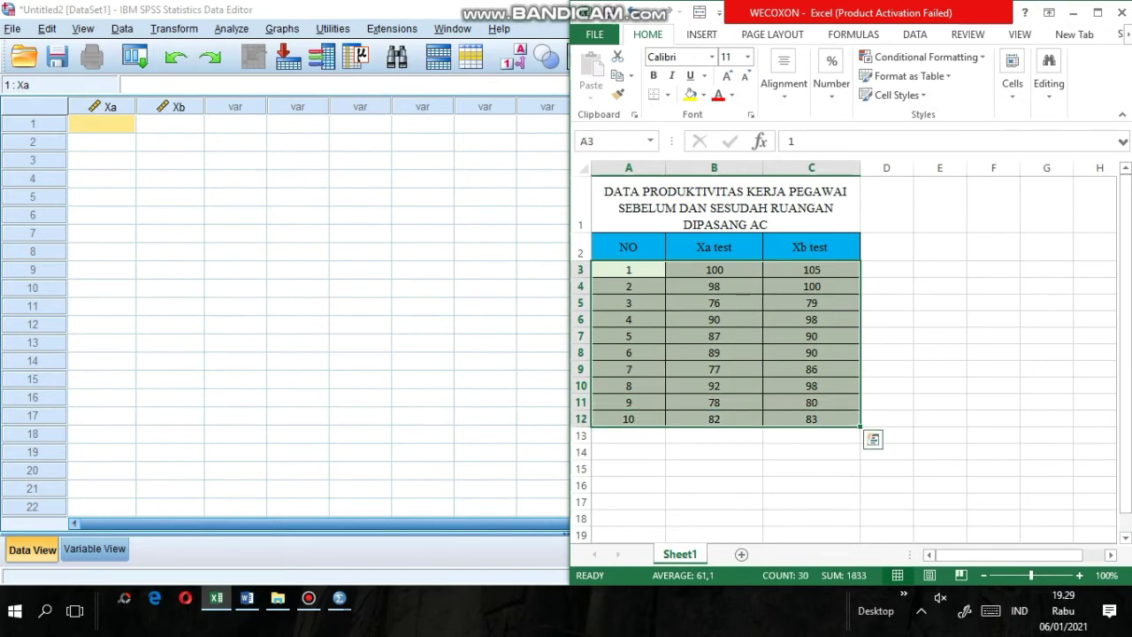
click(873, 440)
click(811, 435)
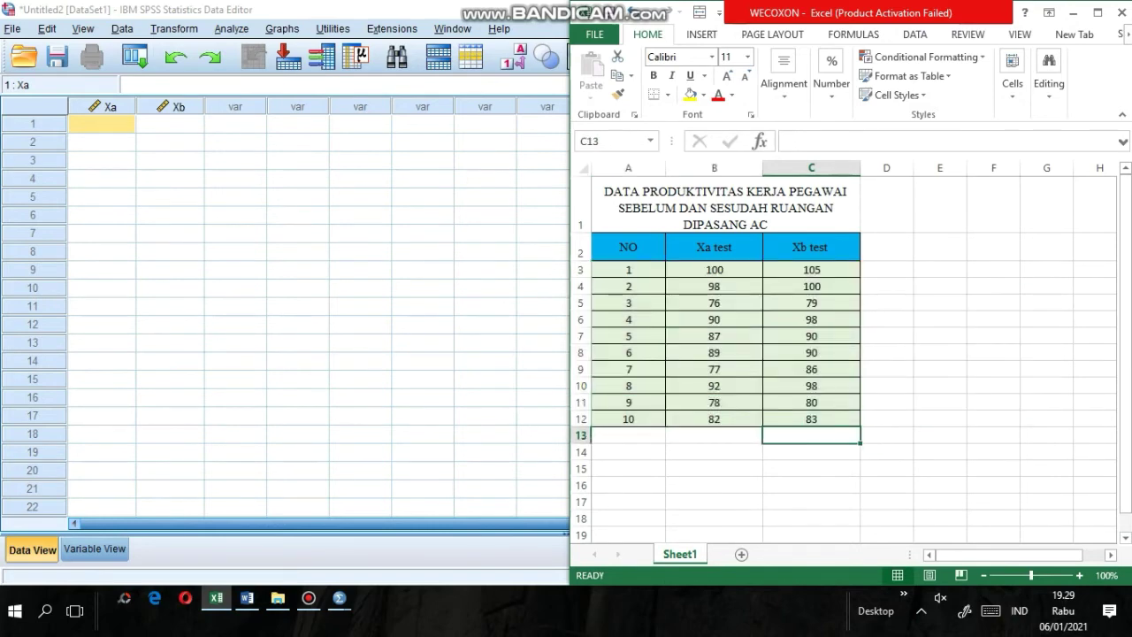
click(628, 269)
drag(714, 269, 811, 418)
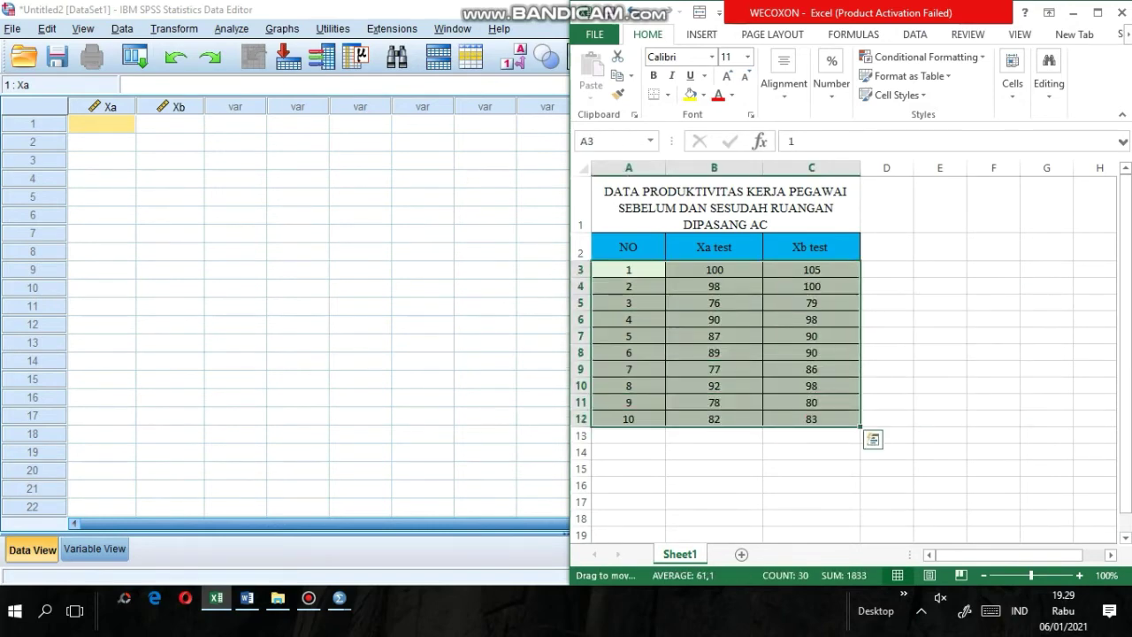
Copy the ten rows of Xa test and Xb test values, cells B3 to C12, without the number column.
click(713, 270)
drag(714, 270, 811, 419)
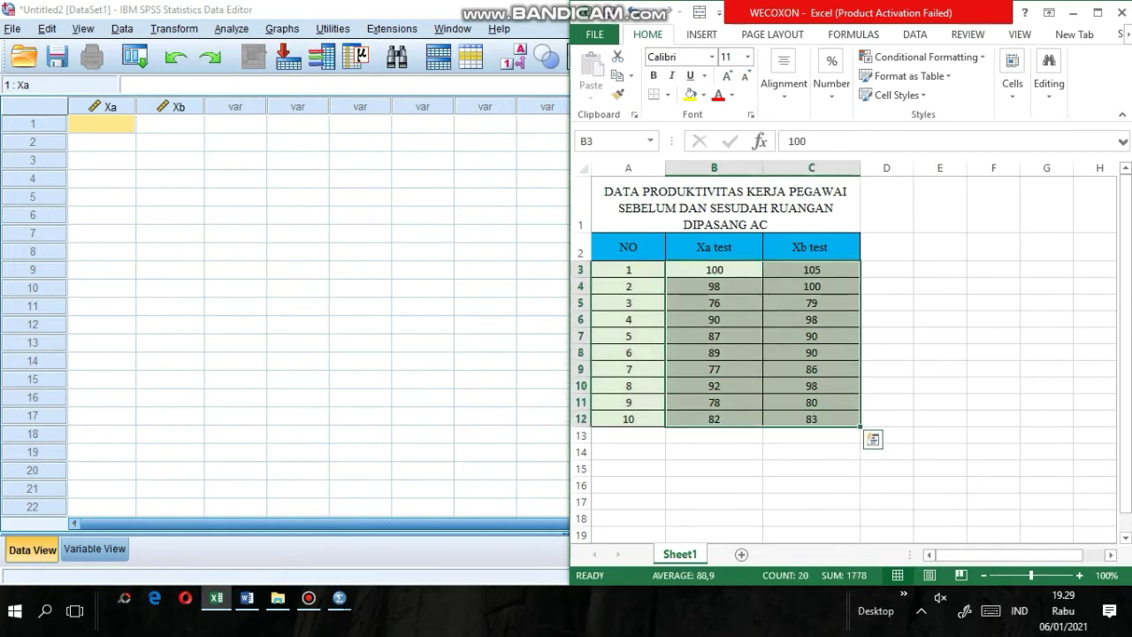
right_click(813, 422)
click(850, 117)
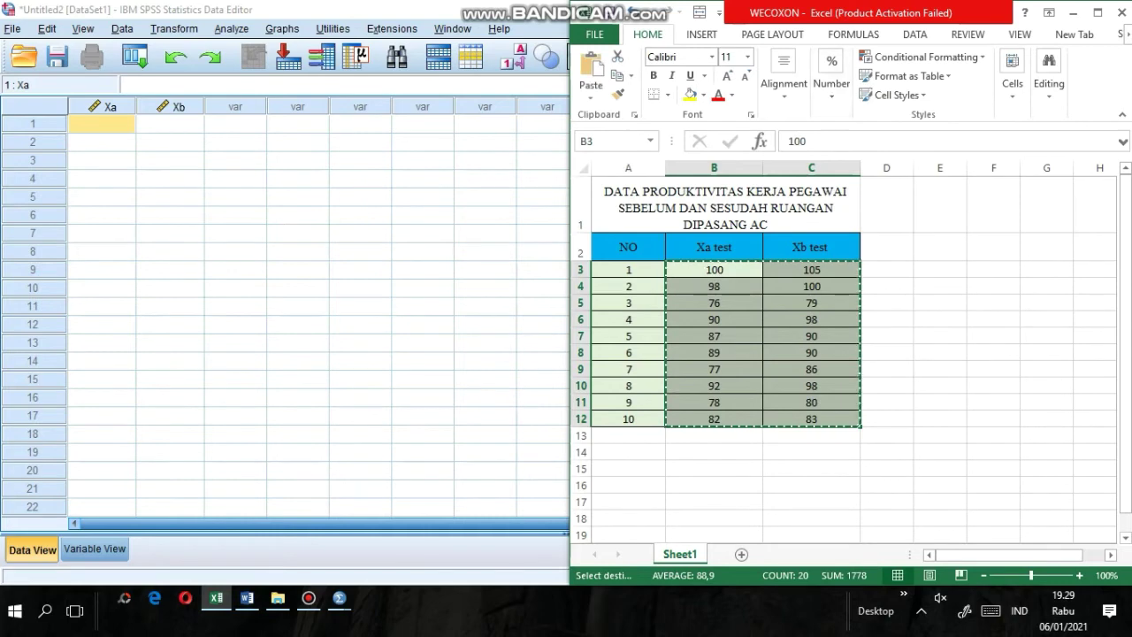
Switch to SPSS and paste the copied values into rows 1 to 10 of the Xa and Xb columns.
click(340, 598)
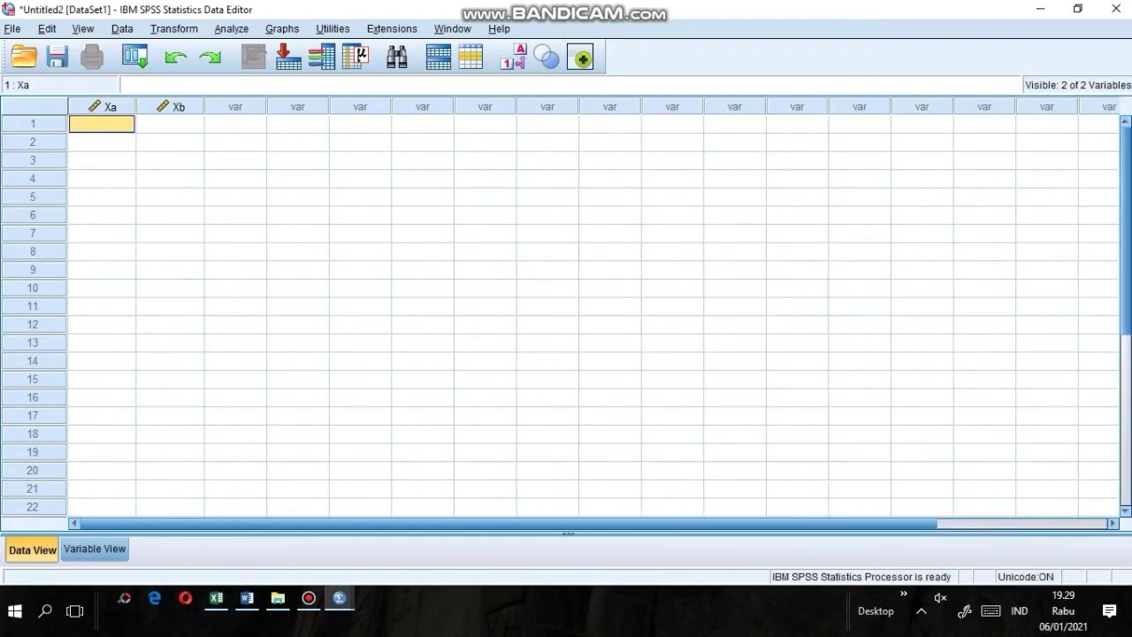
drag(102, 124, 175, 287)
right_click(176, 284)
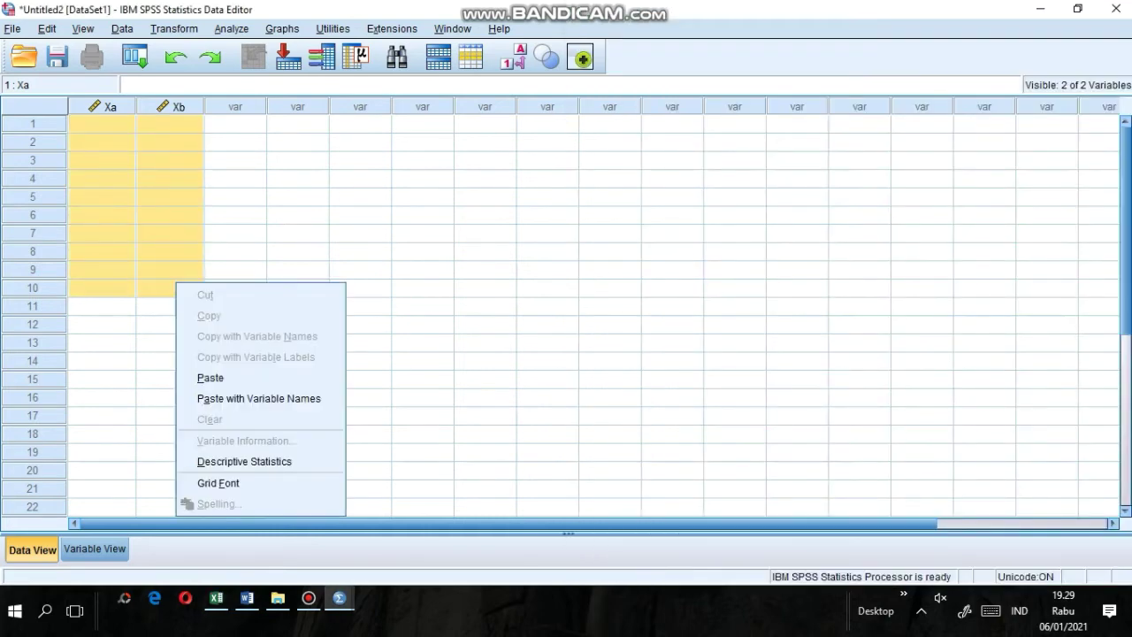
click(211, 377)
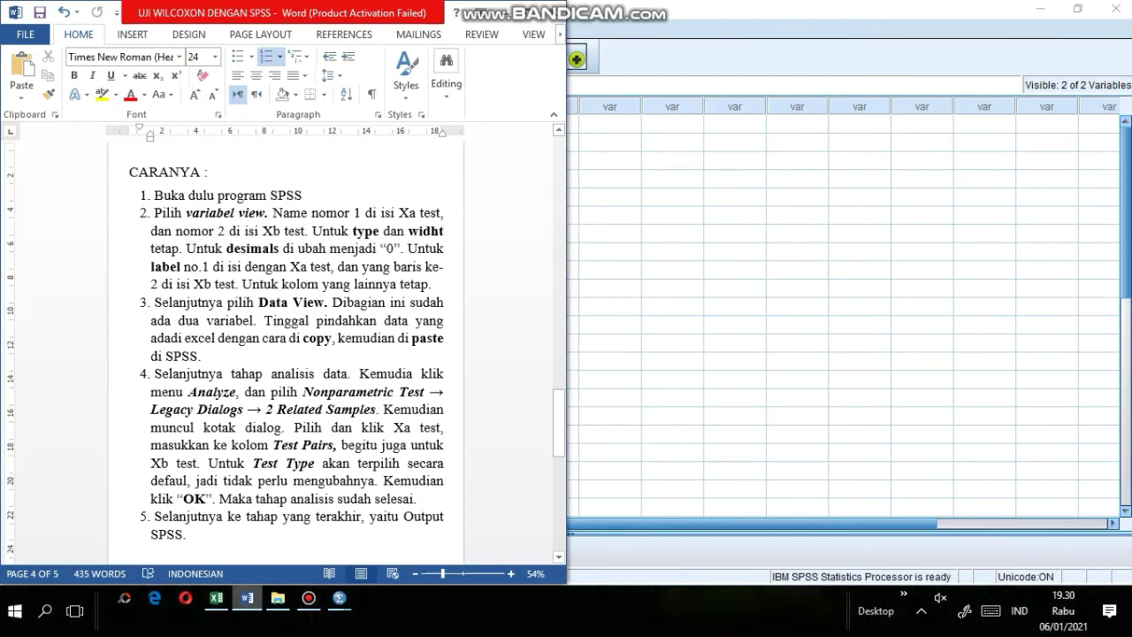
Review step 3 of the procedure in the Word document, about transferring the data, and return to the SPSS dataset.
drag(205, 355, 154, 303)
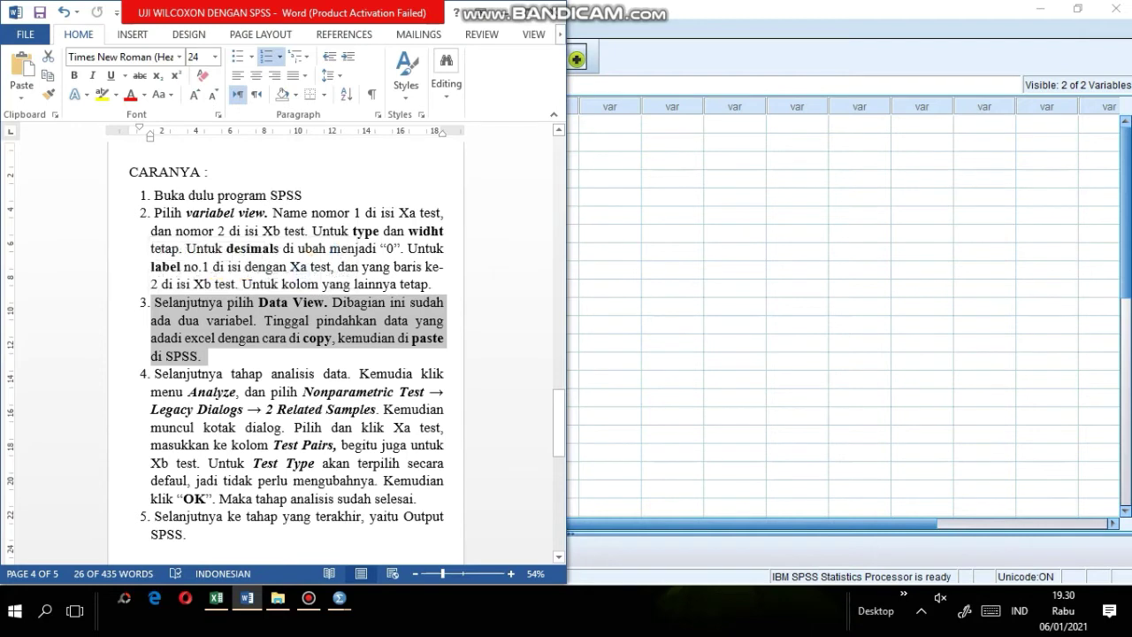
click(501, 12)
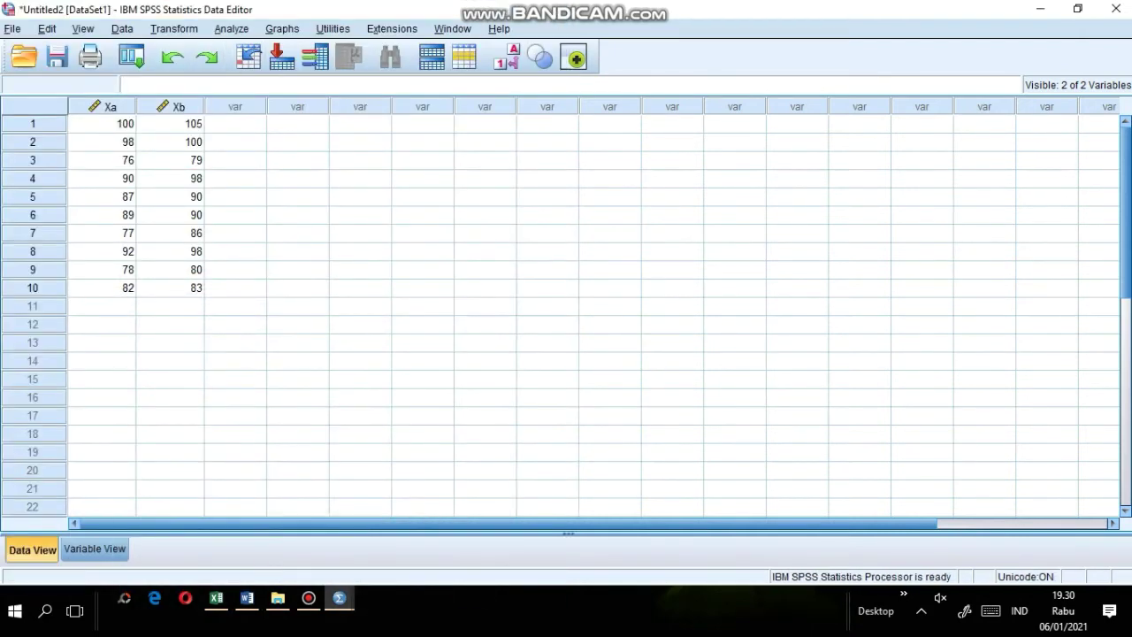
click(247, 598)
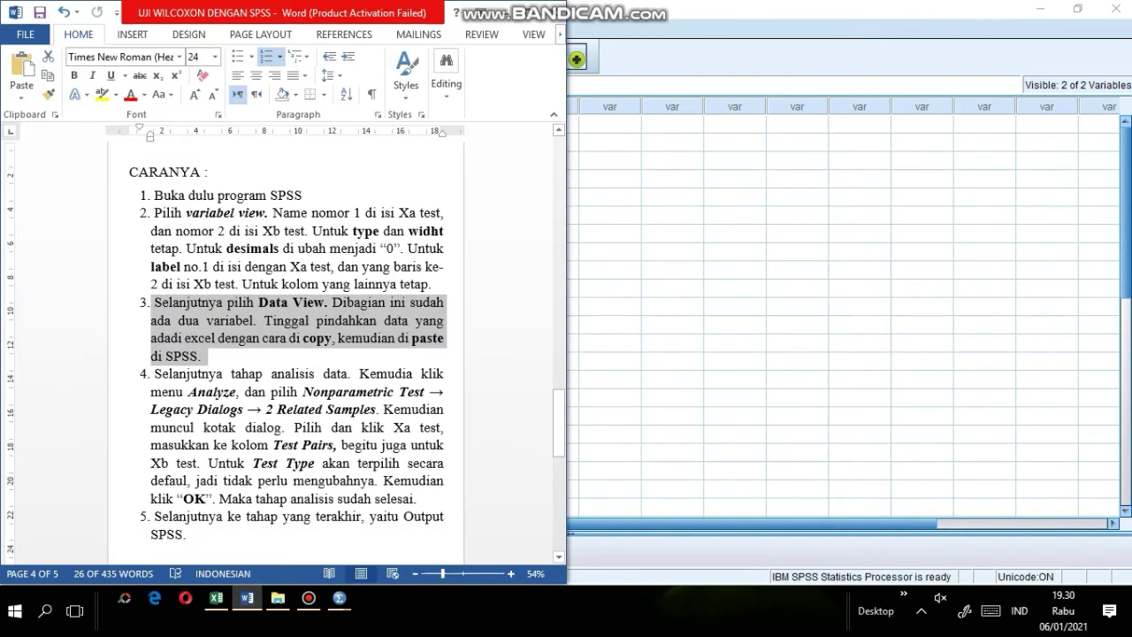
click(610, 416)
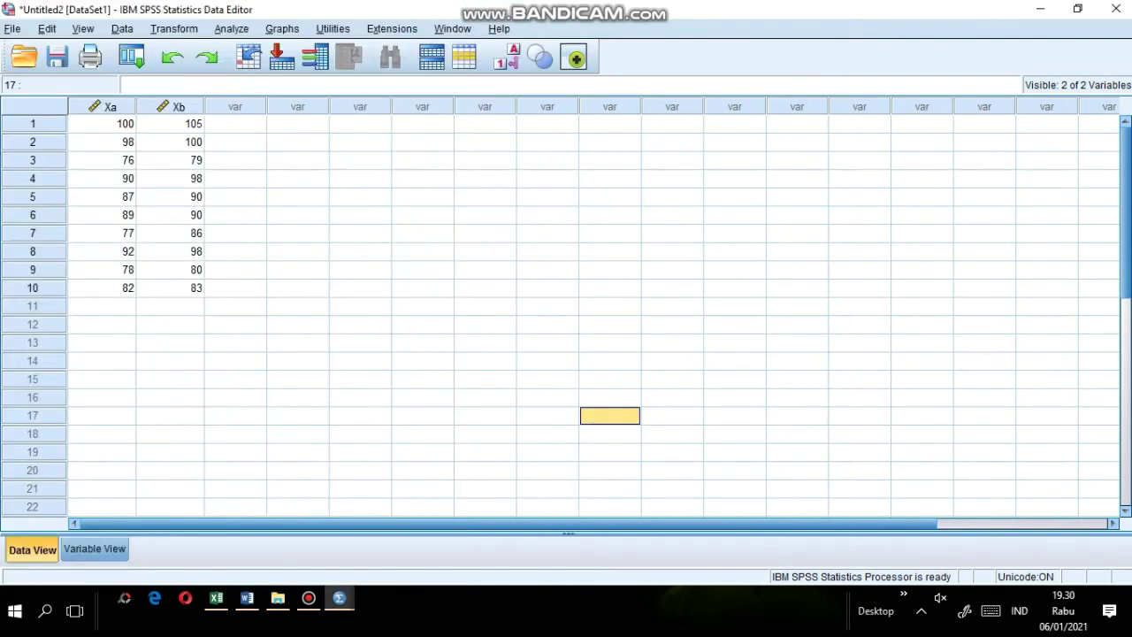
Select all Xa and Xb values in rows 1 to 10 of the dataset.
click(171, 106)
click(105, 106)
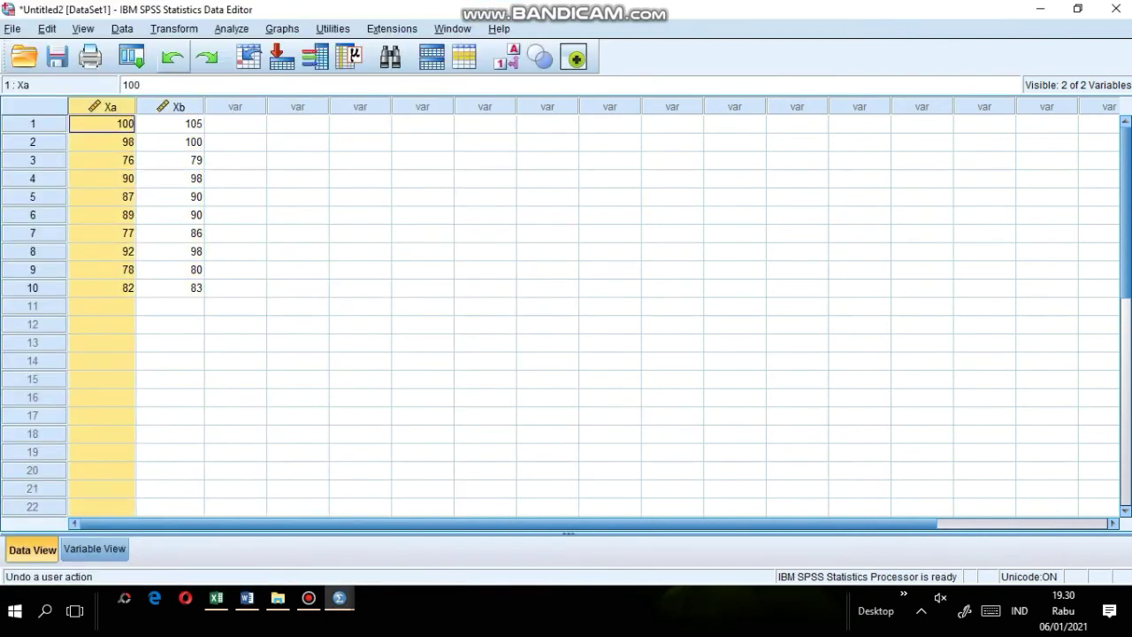
key(shift+Right)
key(shift+Down)
key(shift+Down)
key(shift+Down)
key(shift+Down)
key(shift+Down)
key(shift+Down)
key(shift+Down)
key(shift+Down)
key(shift+Down)
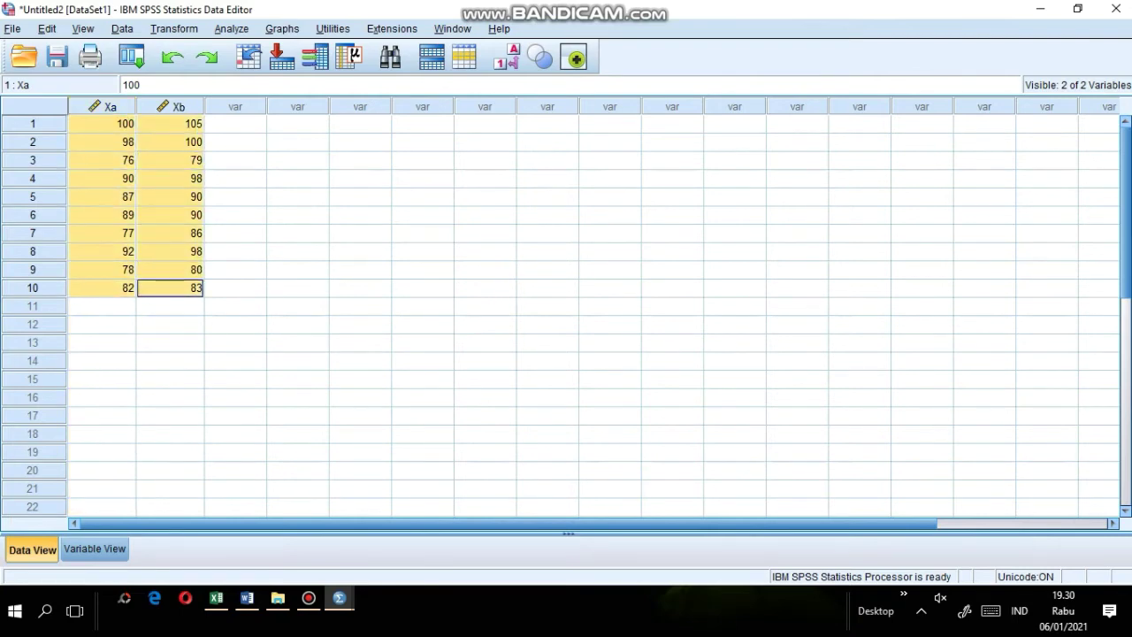
Open the legacy nonparametric test for 2 Related Samples.
click(82, 29)
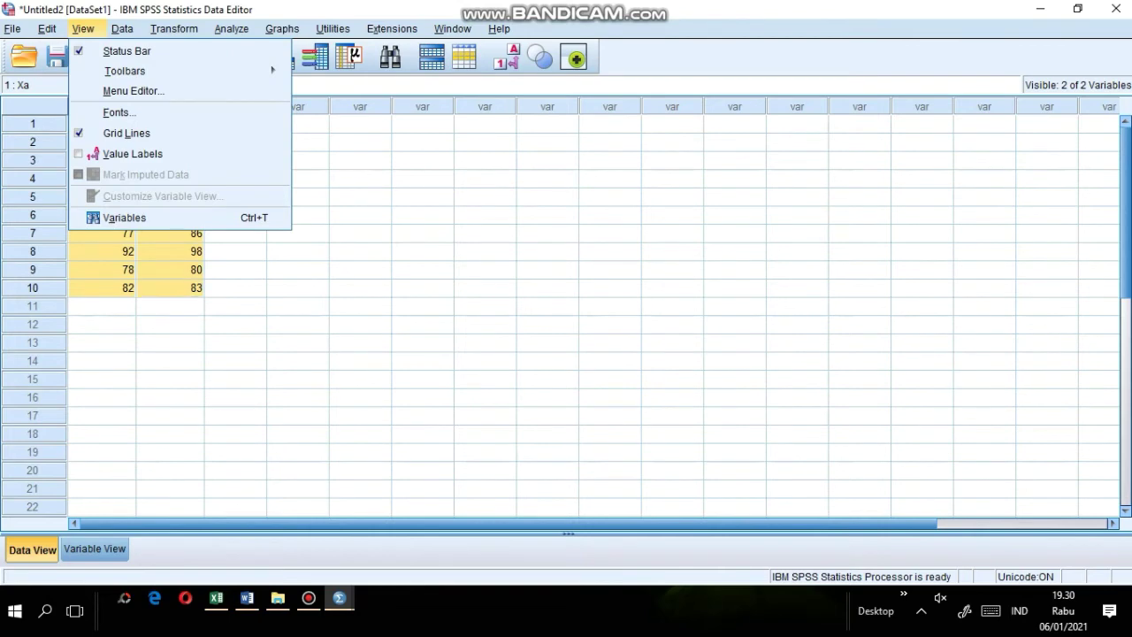
mouse_move(232, 29)
mouse_move(247, 317)
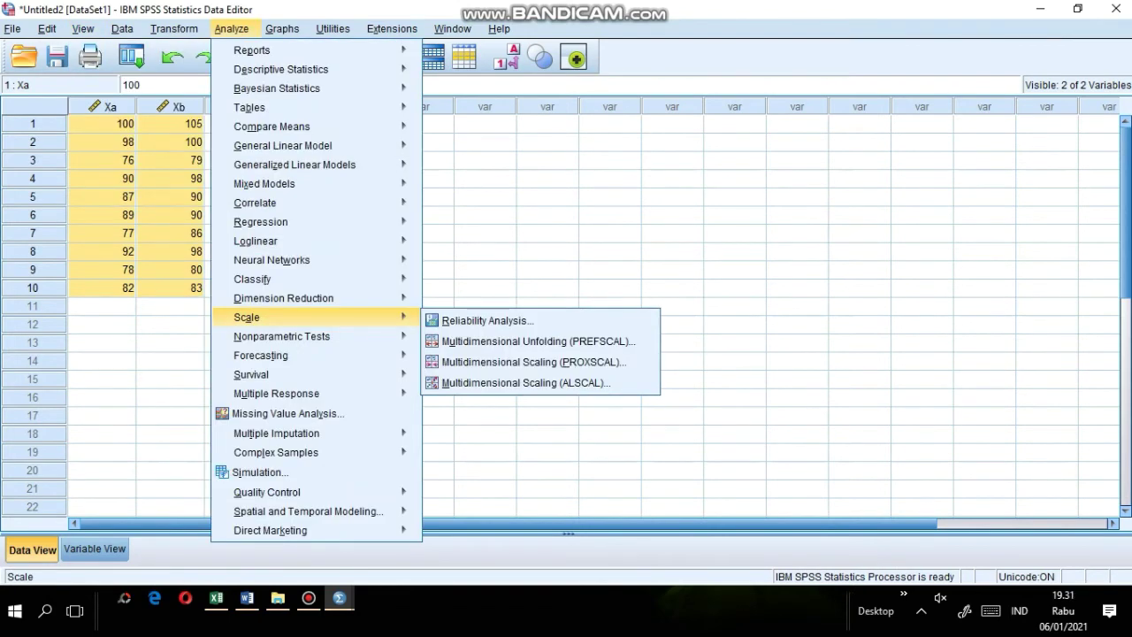
mouse_move(281, 336)
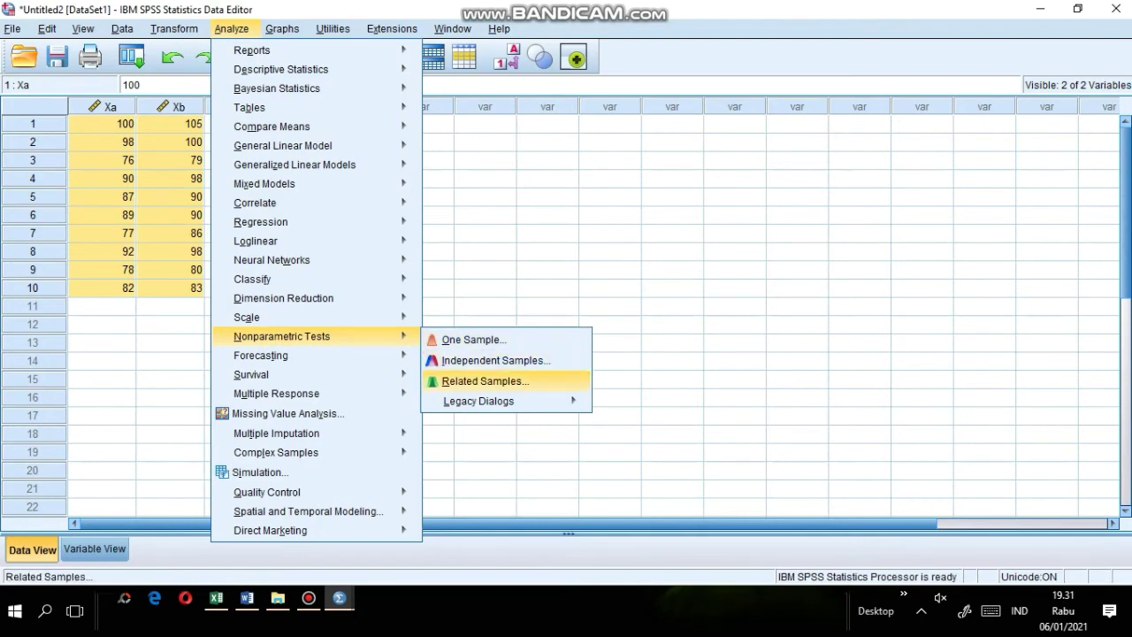
mouse_move(505, 401)
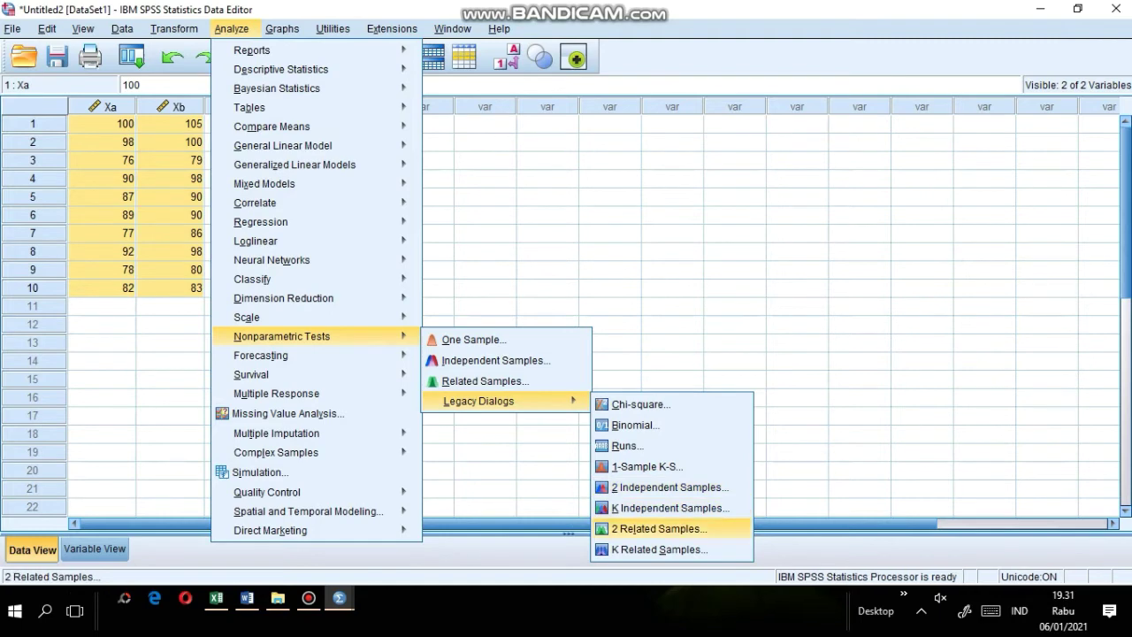
click(659, 528)
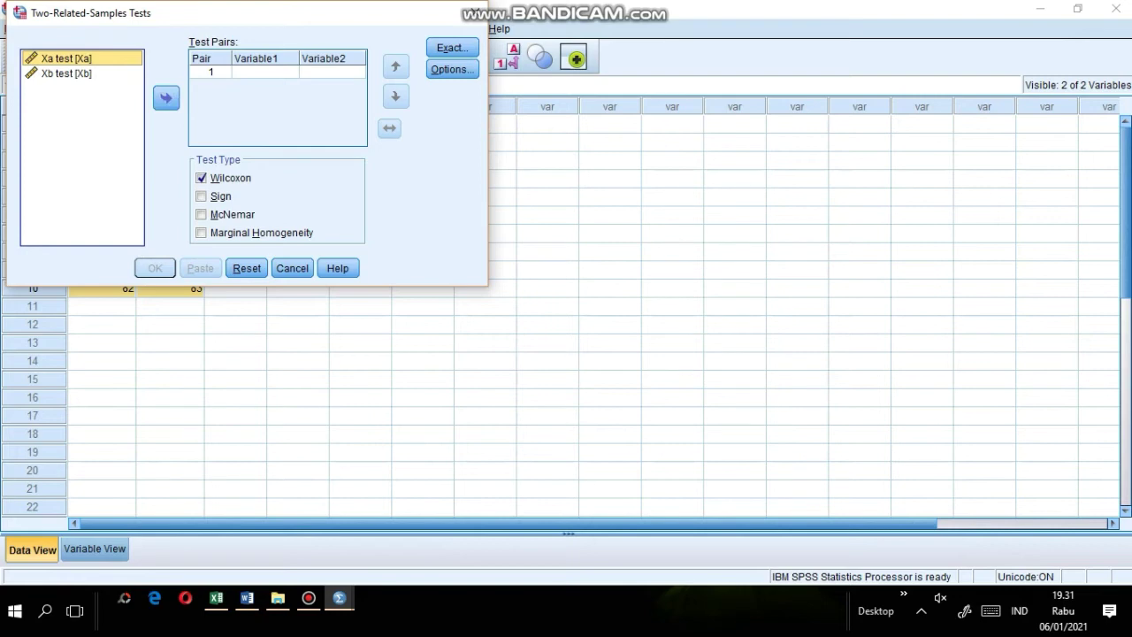
Pair Xa test with Xb test as the first test pair and run the Wilcoxon test.
click(166, 97)
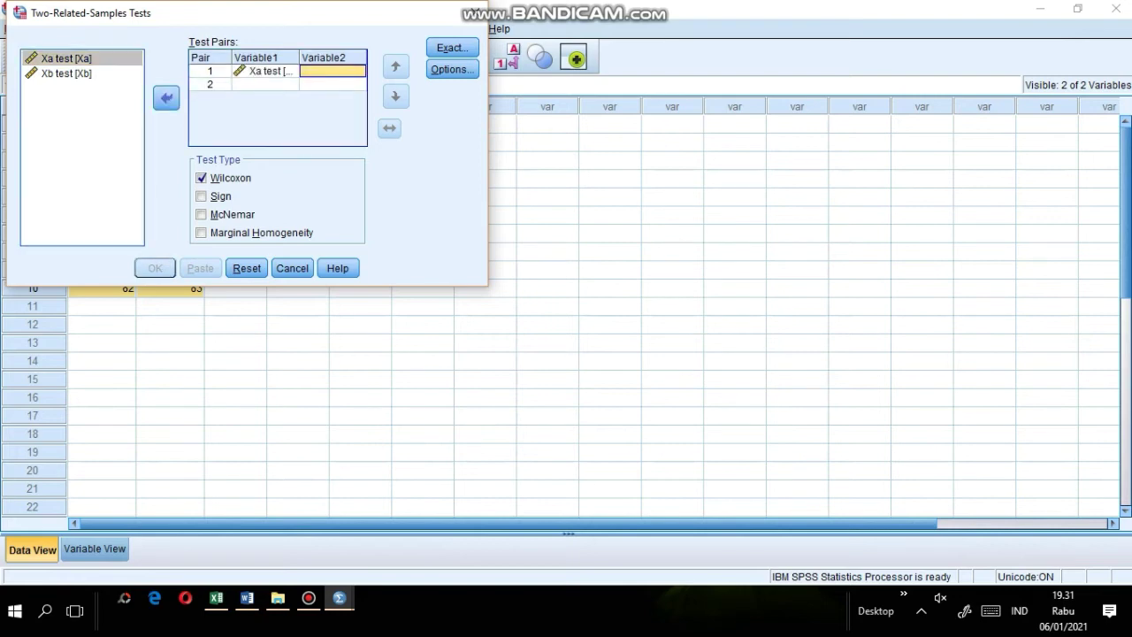
click(68, 73)
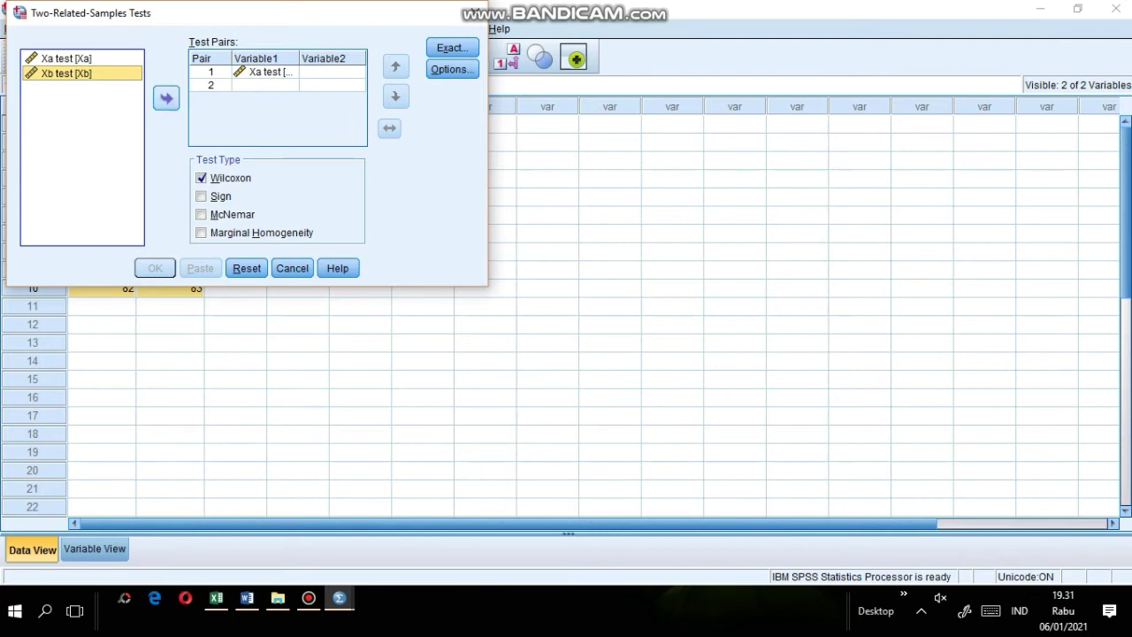
click(166, 97)
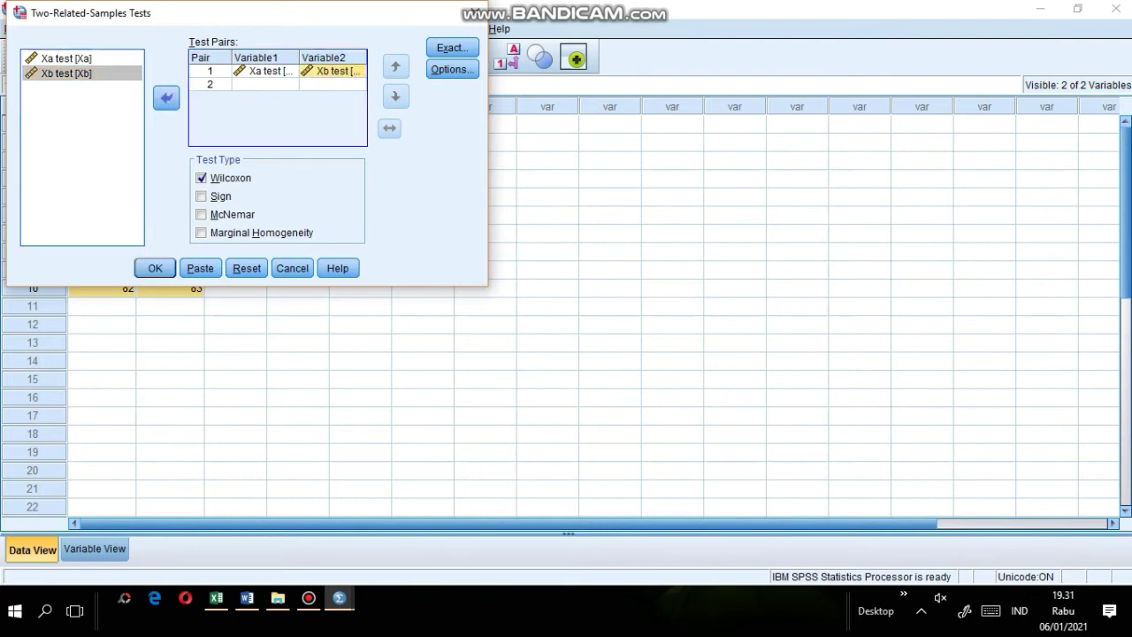
click(155, 268)
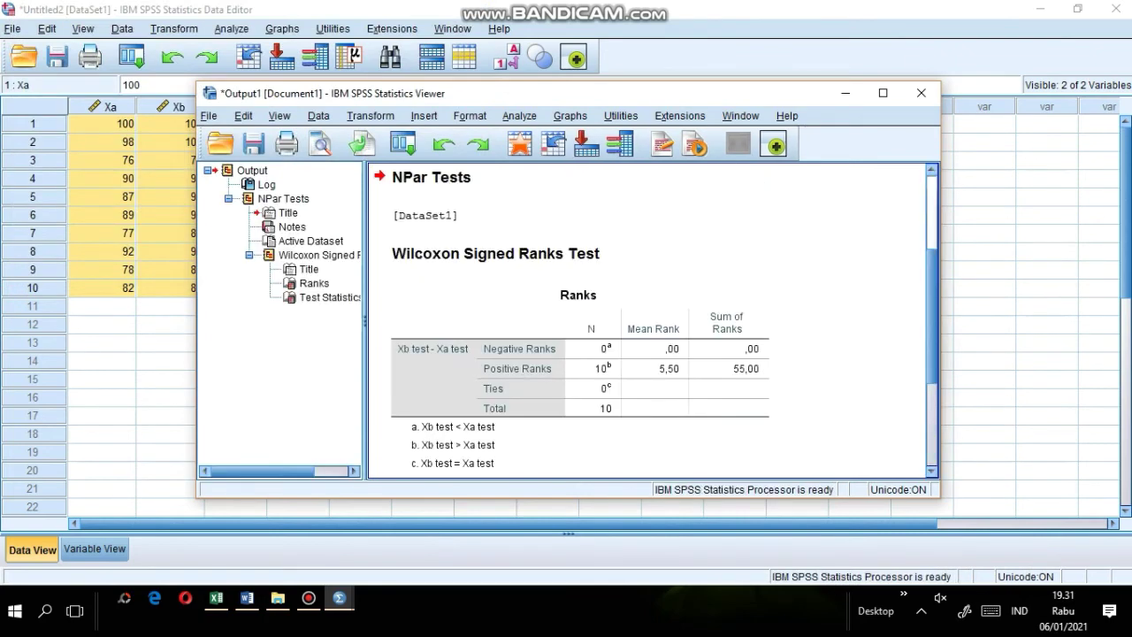
Check the procedure in the Word document, then examine the Ranks and Test Statistics tables in a maximized SPSS output viewer.
click(246, 598)
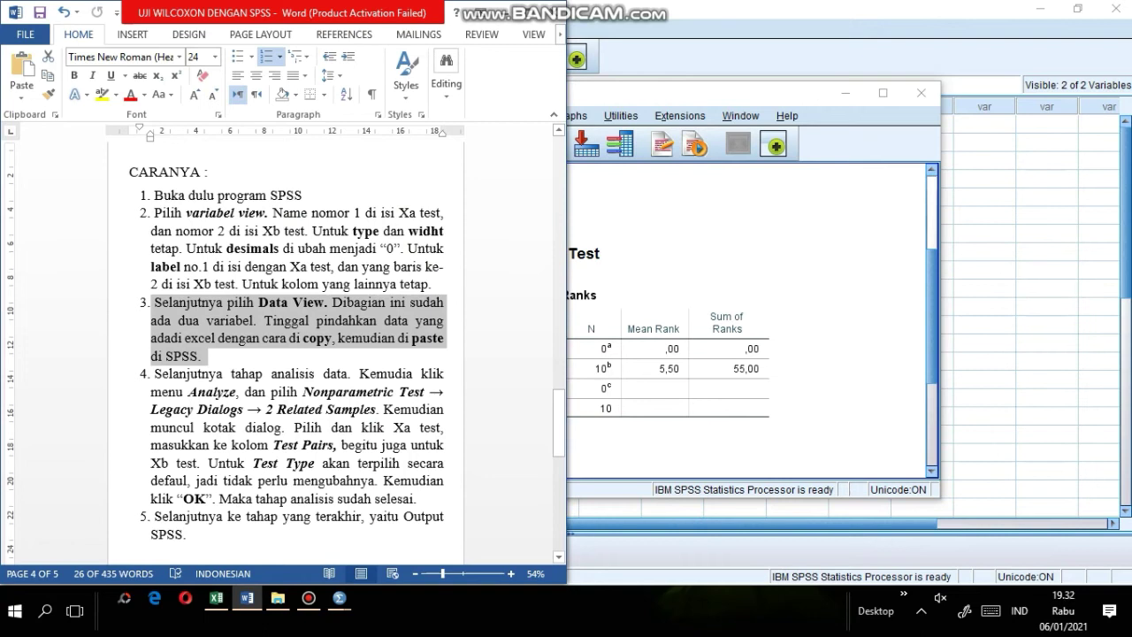
click(505, 13)
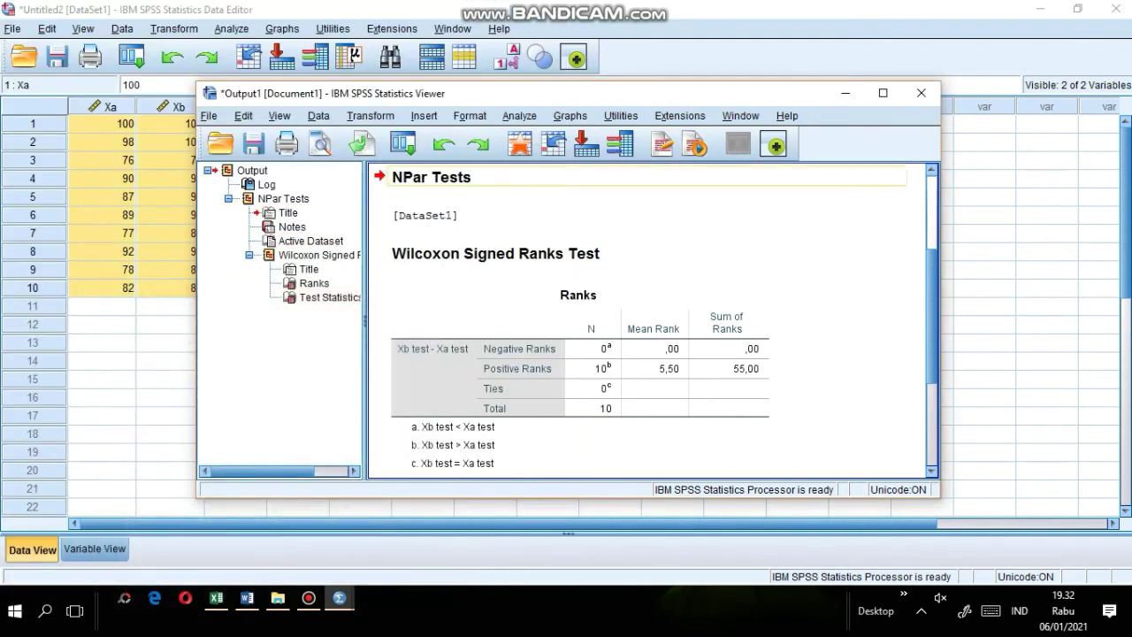
scroll(650, 319, down, 5)
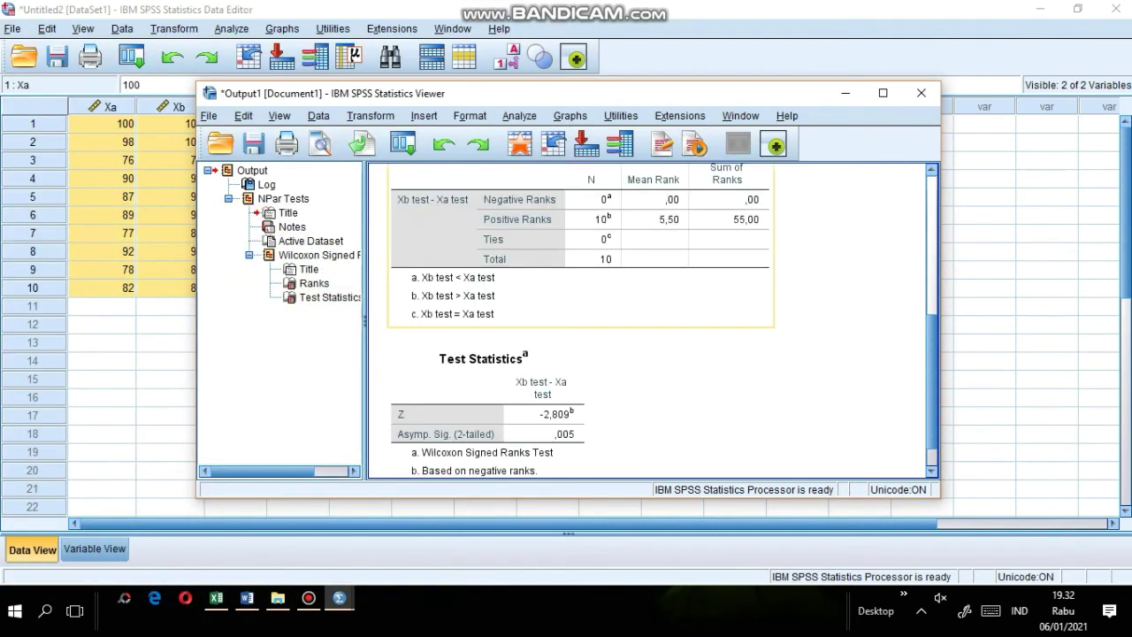
scroll(649, 318, up, 5)
scroll(650, 319, down, 3)
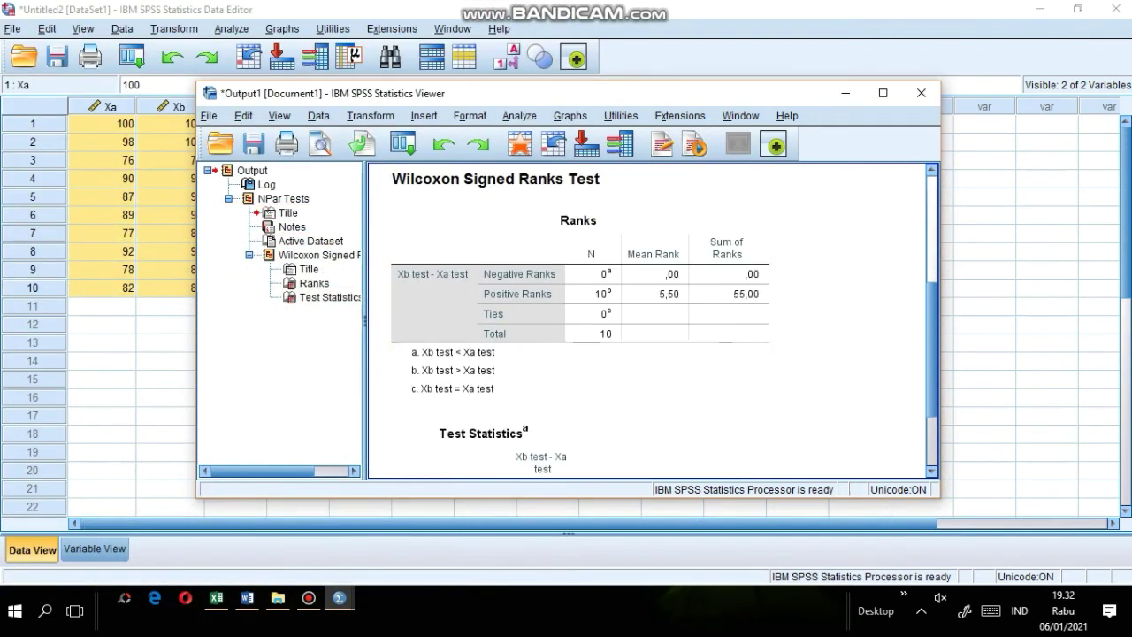
click(882, 93)
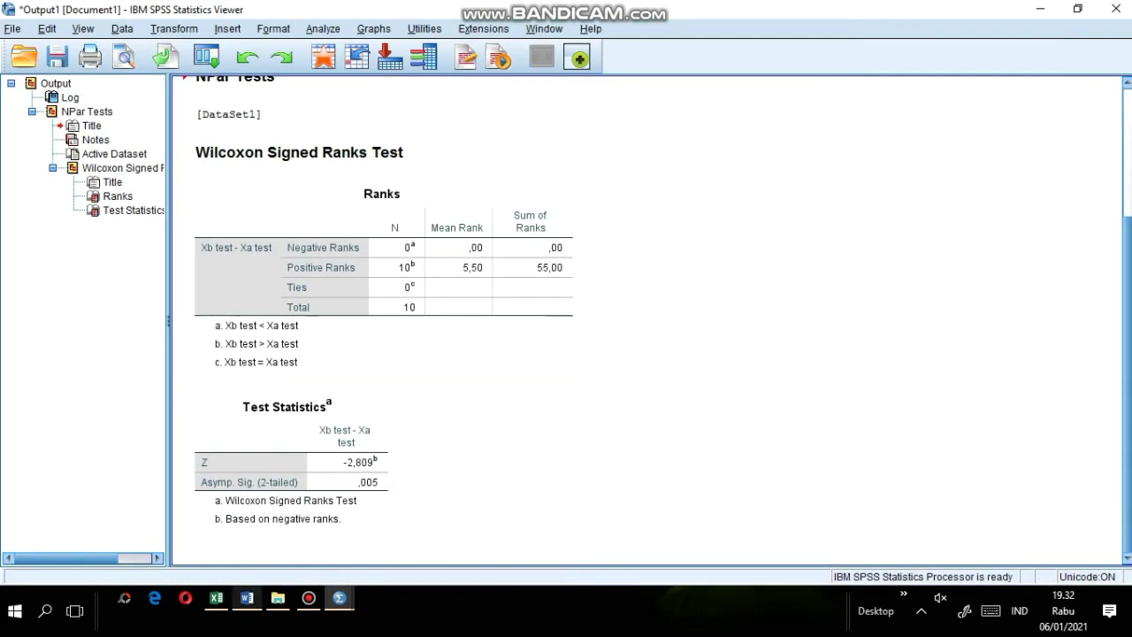
Switch to the Word document and find the interpretation of Negative Rank, Positif Rank and Ties on the last page.
click(246, 599)
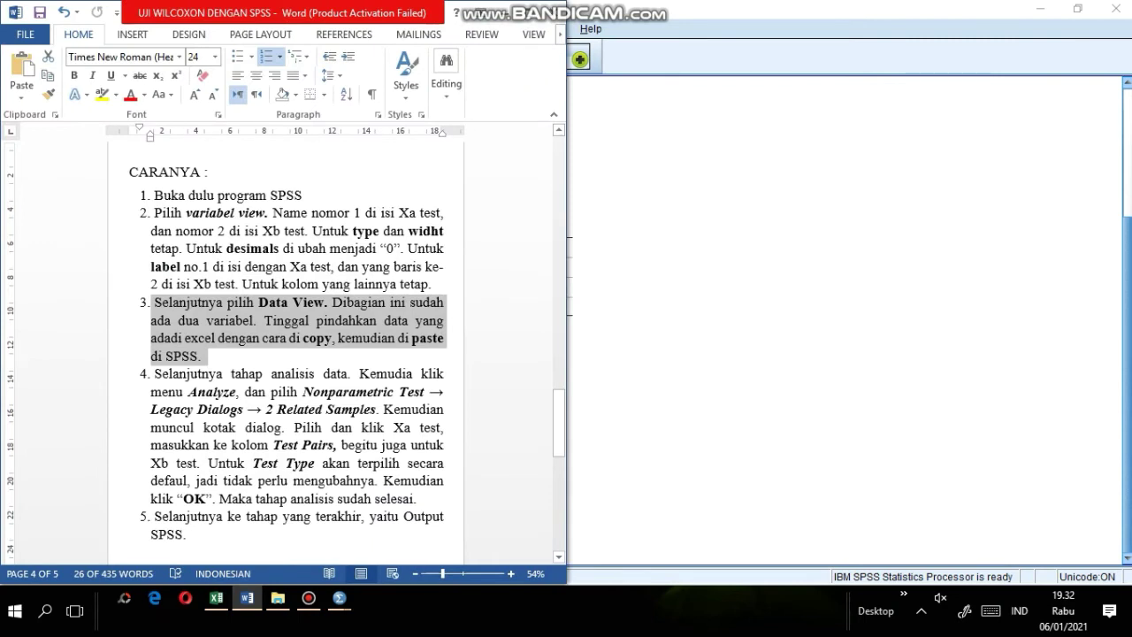
scroll(285, 345, up, 10)
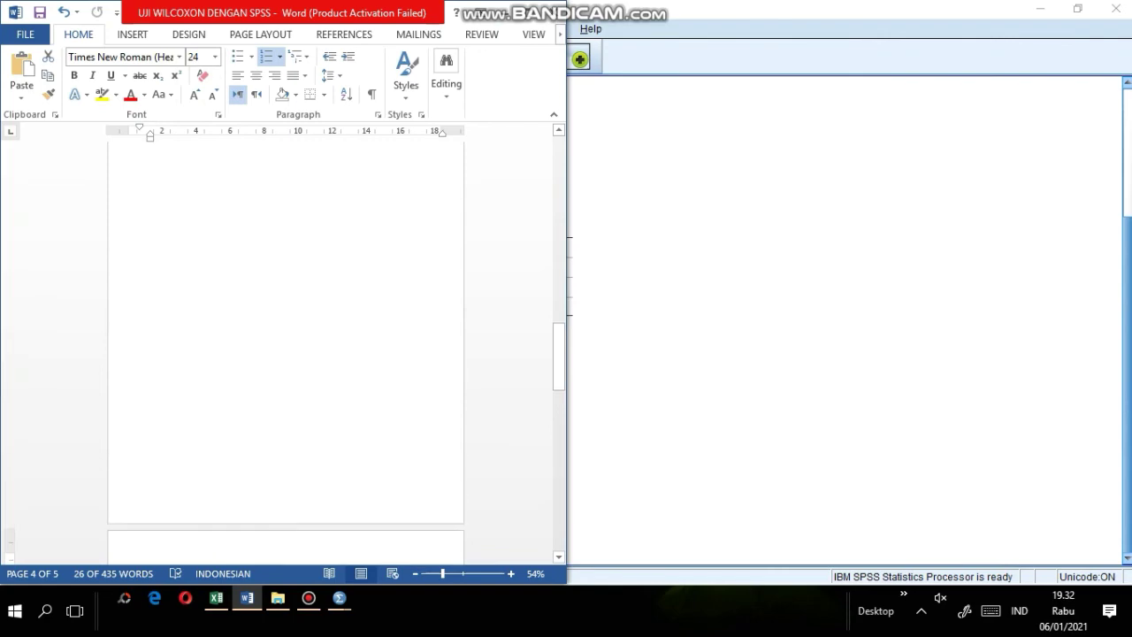
mouse_move(559, 372)
mouse_down()
mouse_move(559, 531)
mouse_move(559, 507)
mouse_up()
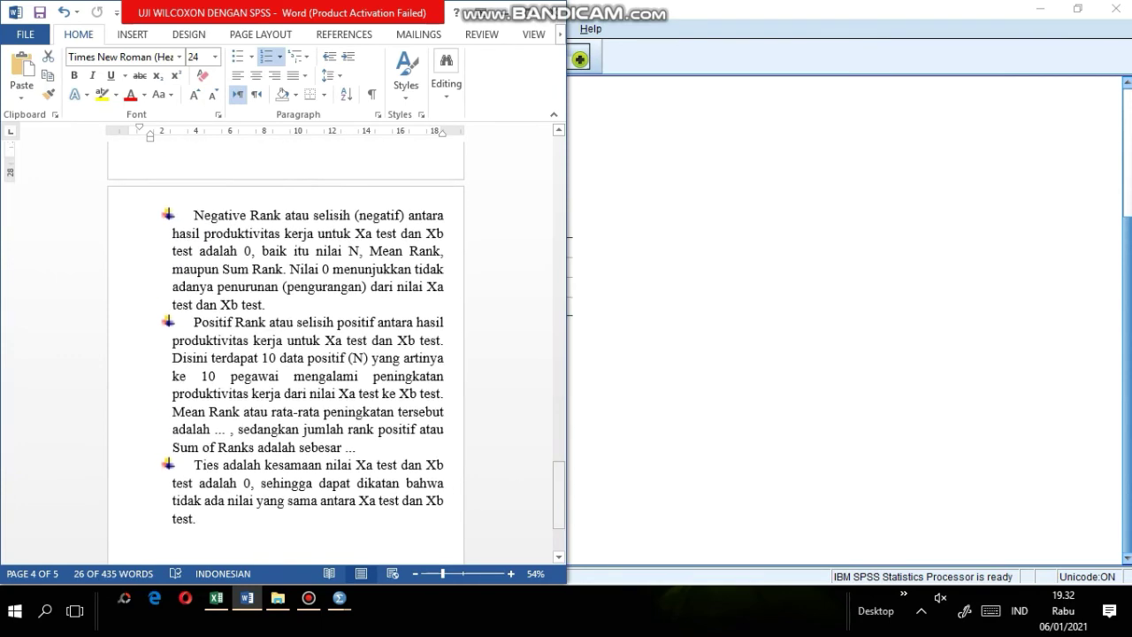
Restore the SPSS output viewer to a smaller window and place it beside the Word text with the Ranks table in view.
click(645, 468)
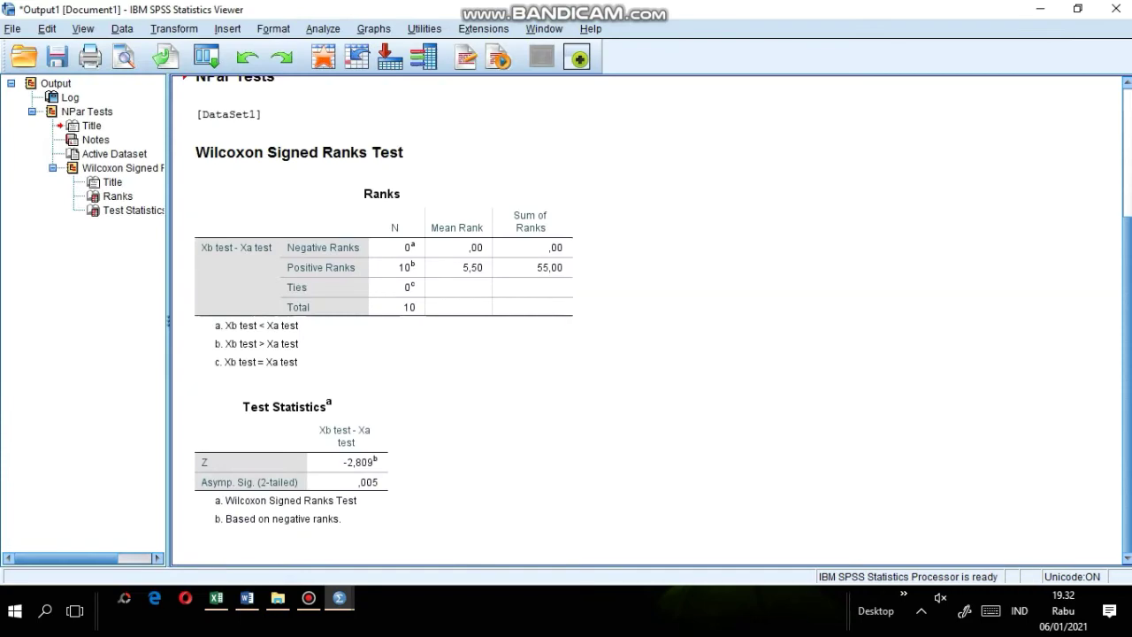
click(1077, 9)
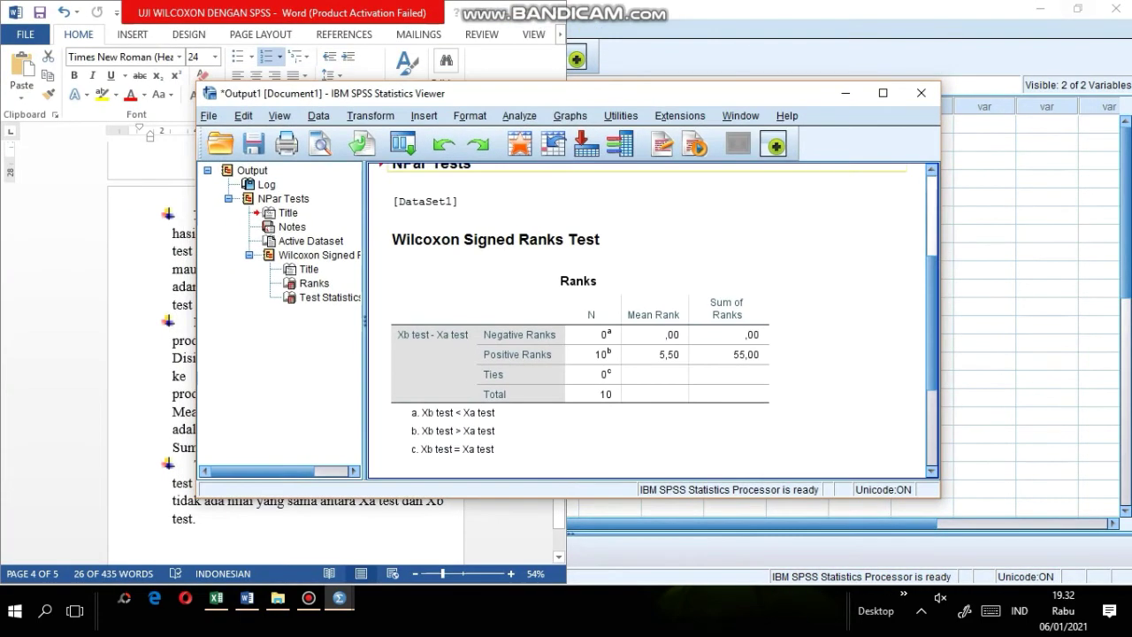
drag(803, 97, 1067, 153)
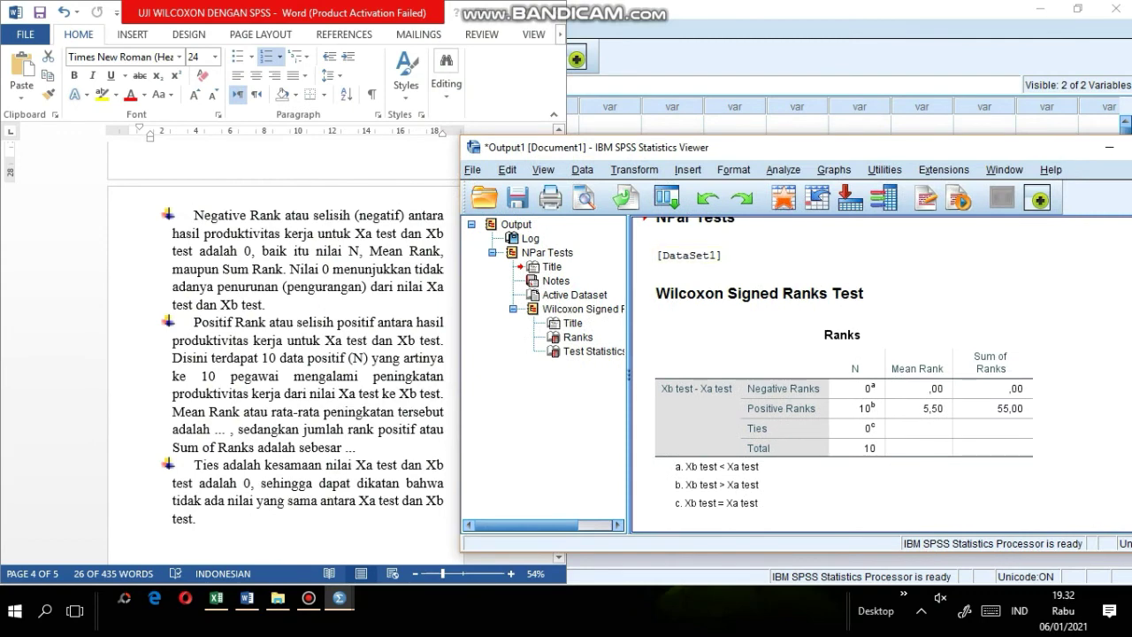
drag(461, 353, 545, 353)
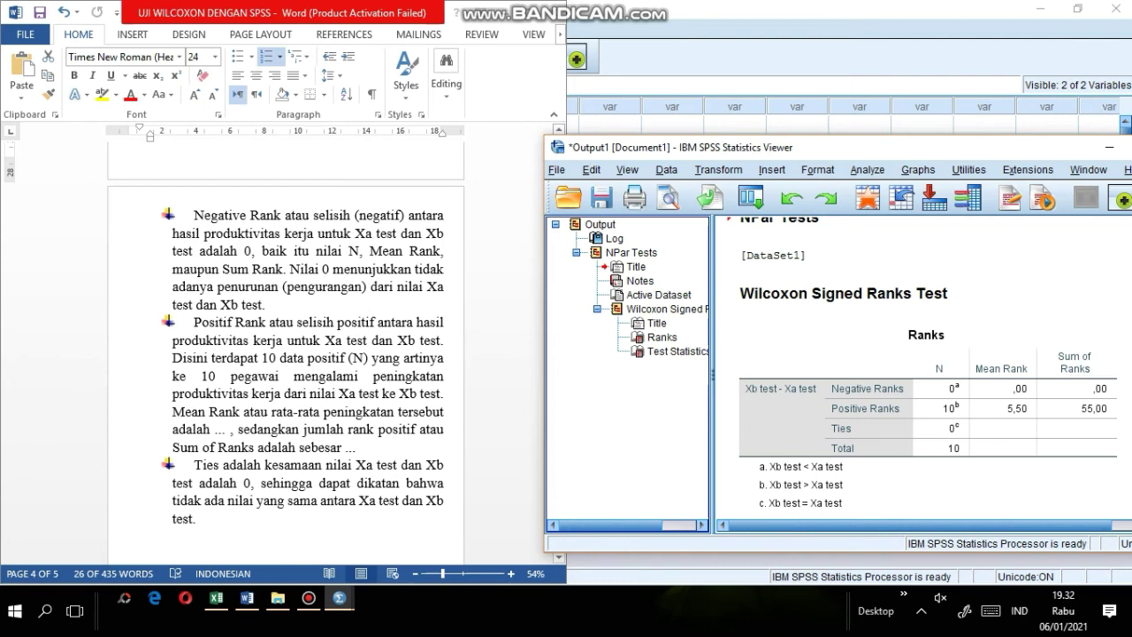
click(929, 415)
drag(1050, 148, 969, 147)
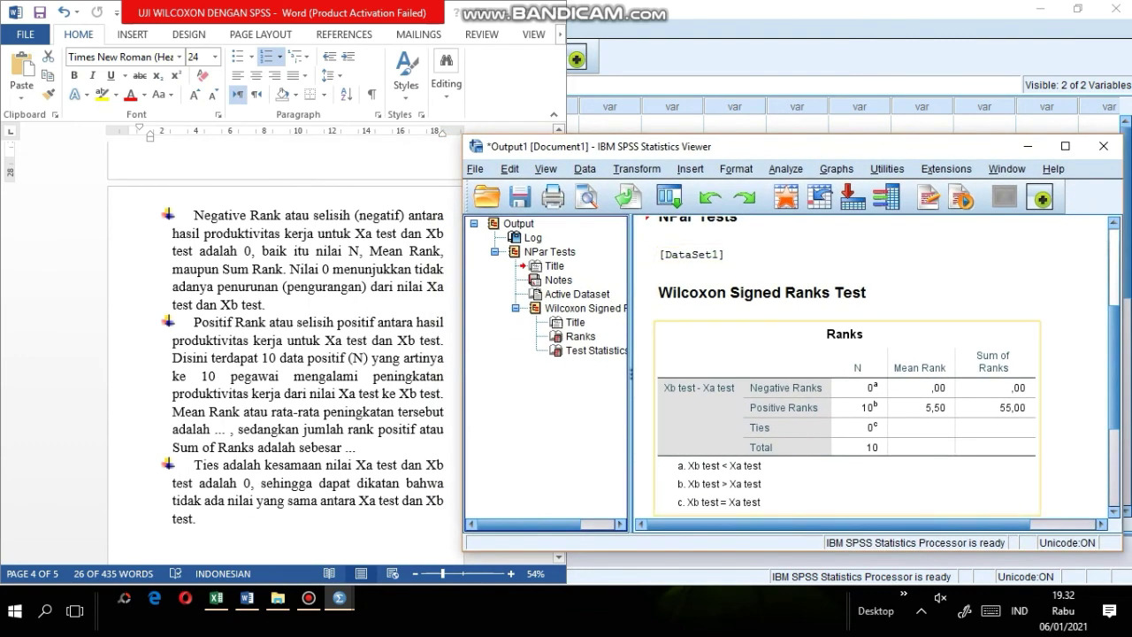
scroll(876, 363, down, 2)
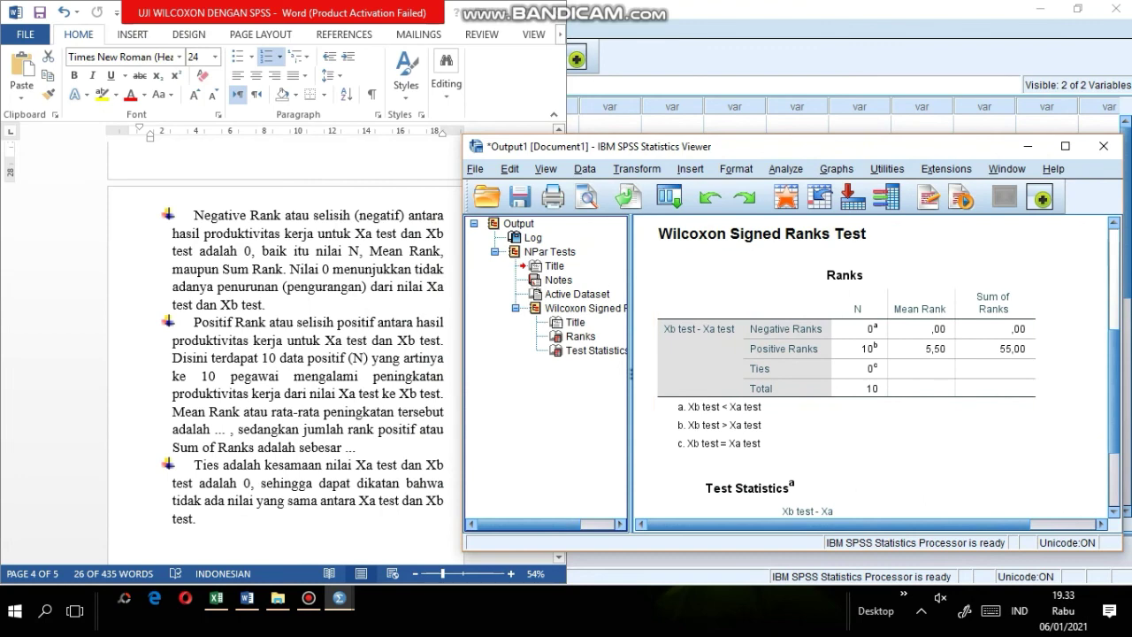
In the Word document's Positif Rank paragraph, replace the Mean Rank placeholder dots with 5,50.
key(alt+Tab)
click(227, 429)
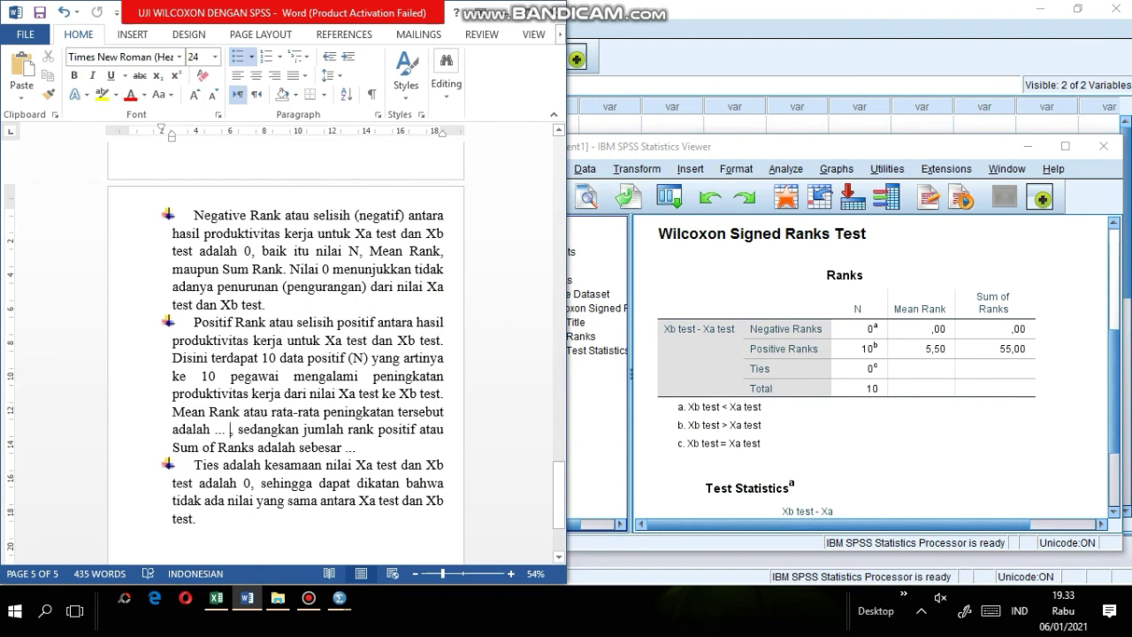
key(BackSpace)
key(BackSpace)
key(BackSpace)
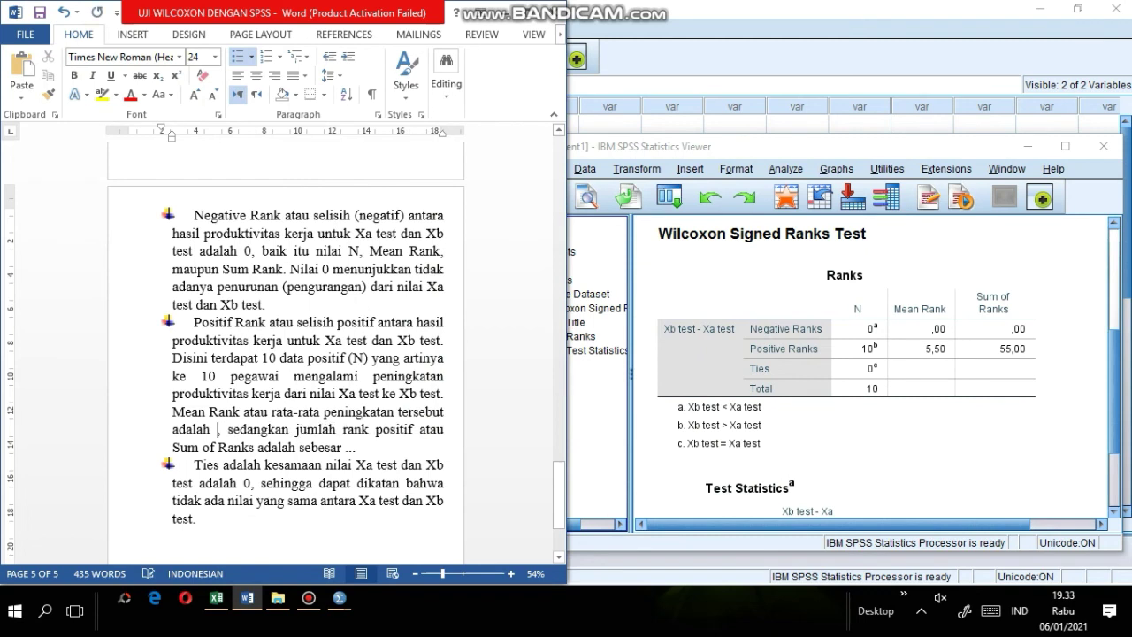
text(5)
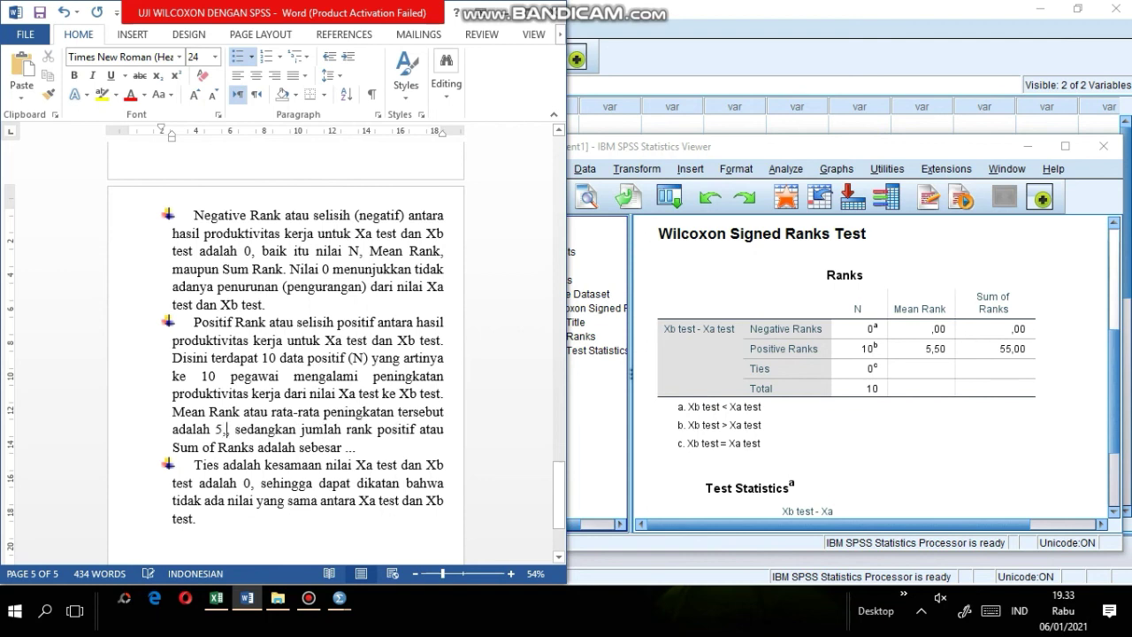
text(,50)
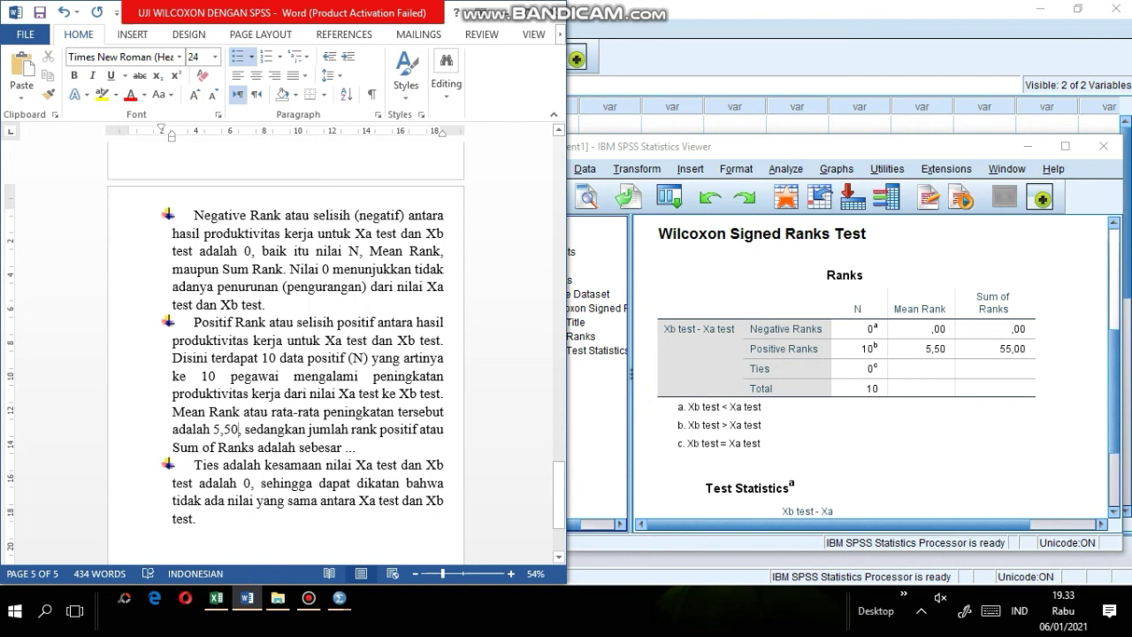
Replace the Sum of Ranks placeholder dots at the end of the Positif Rank paragraph with "55,00.".
click(356, 447)
key(BackSpace)
key(BackSpace)
key(BackSpace)
text(55,00.)
click(844, 275)
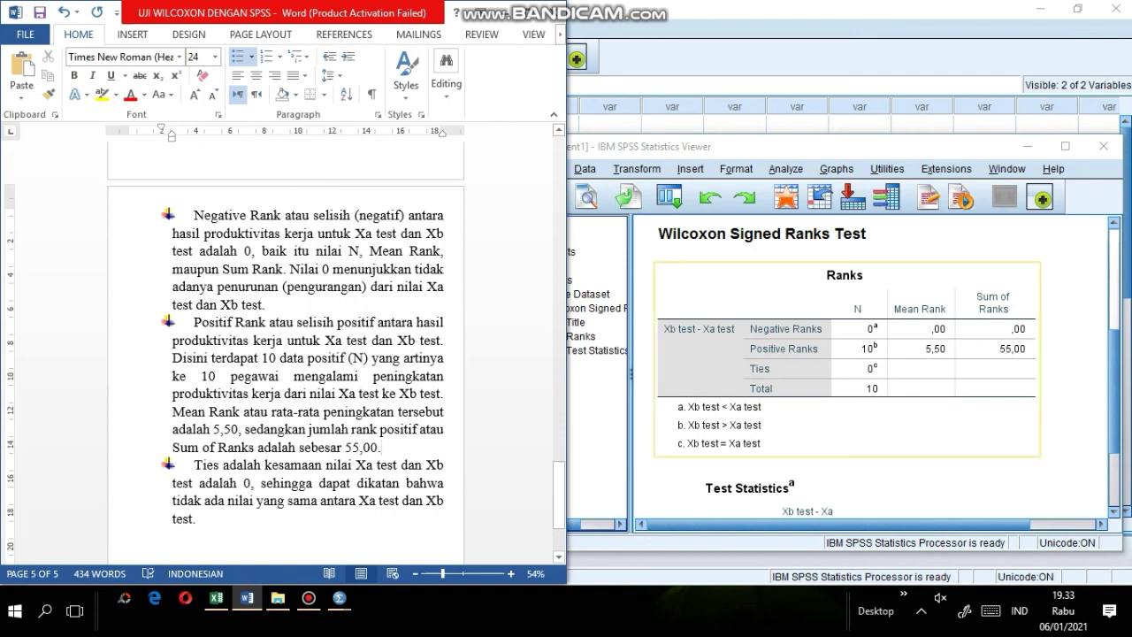